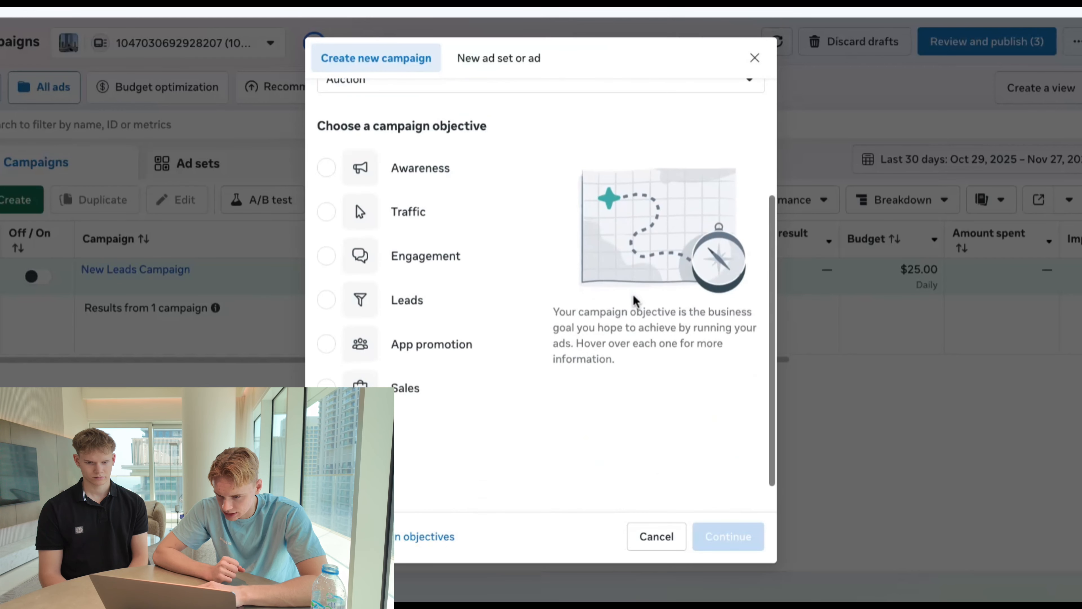
- Create a new campaign with the Leads objective and switch its budget strategy to ad set budget
click(428, 316)
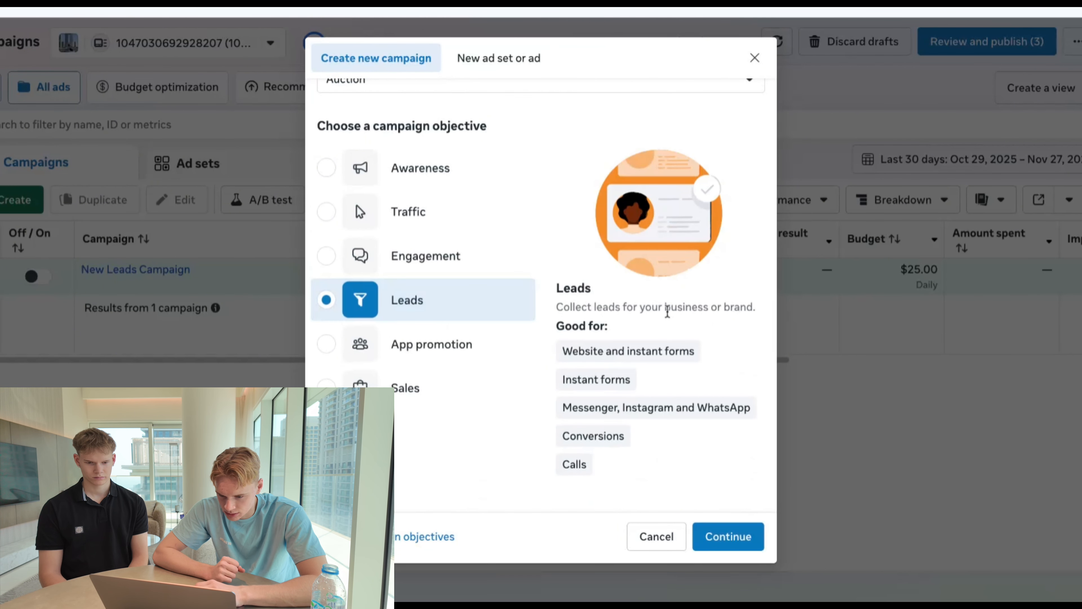
click(751, 535)
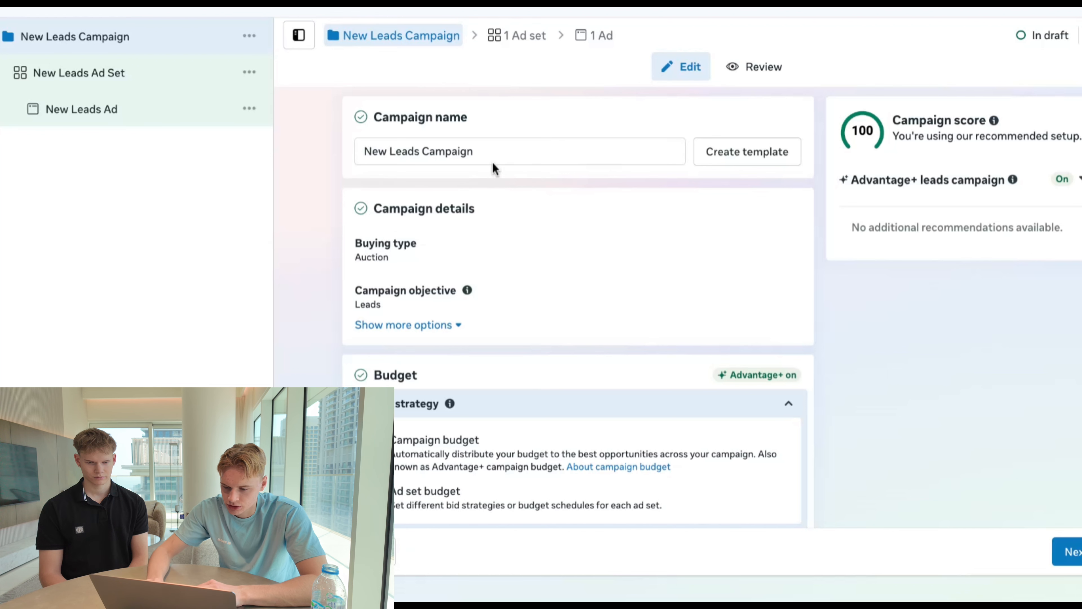
click(494, 147)
click(347, 184)
scroll(328, 187, down, 5)
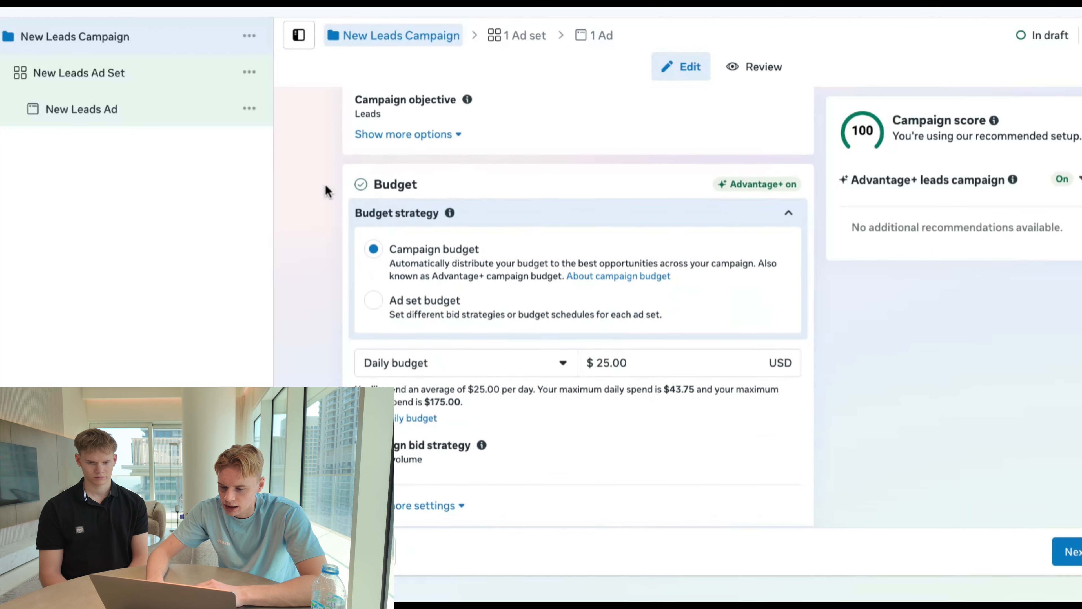
click(373, 267)
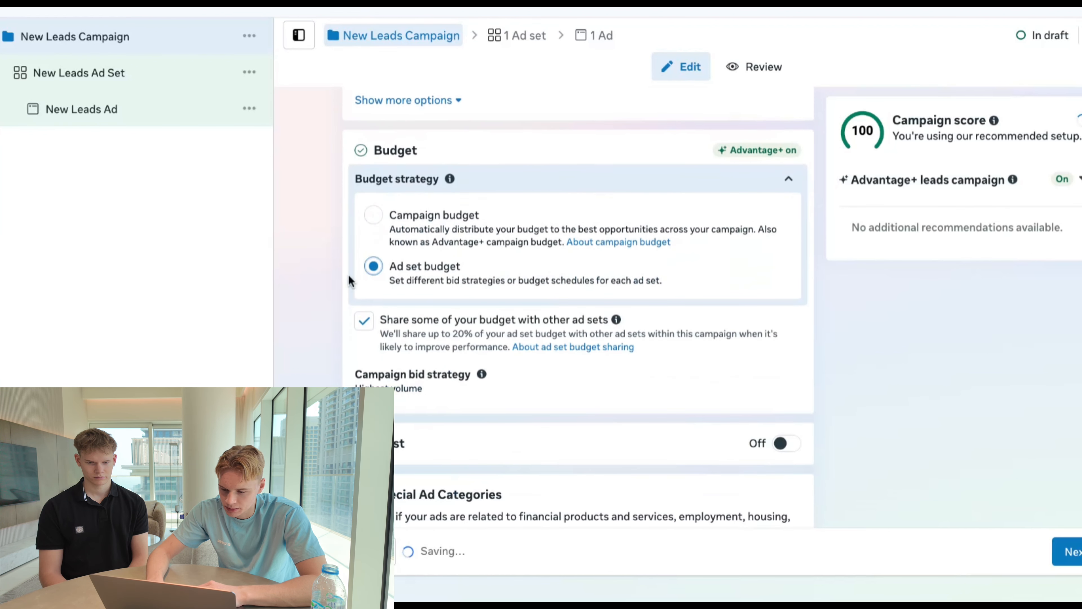
click(362, 328)
scroll(326, 295, down, 1)
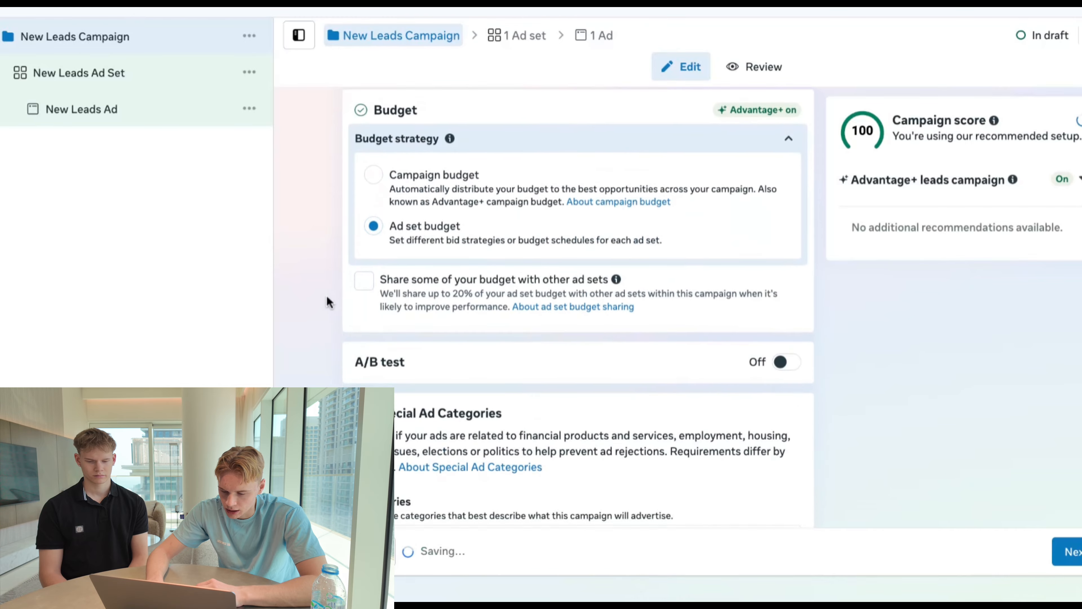
click(363, 281)
scroll(698, 169, up, 1)
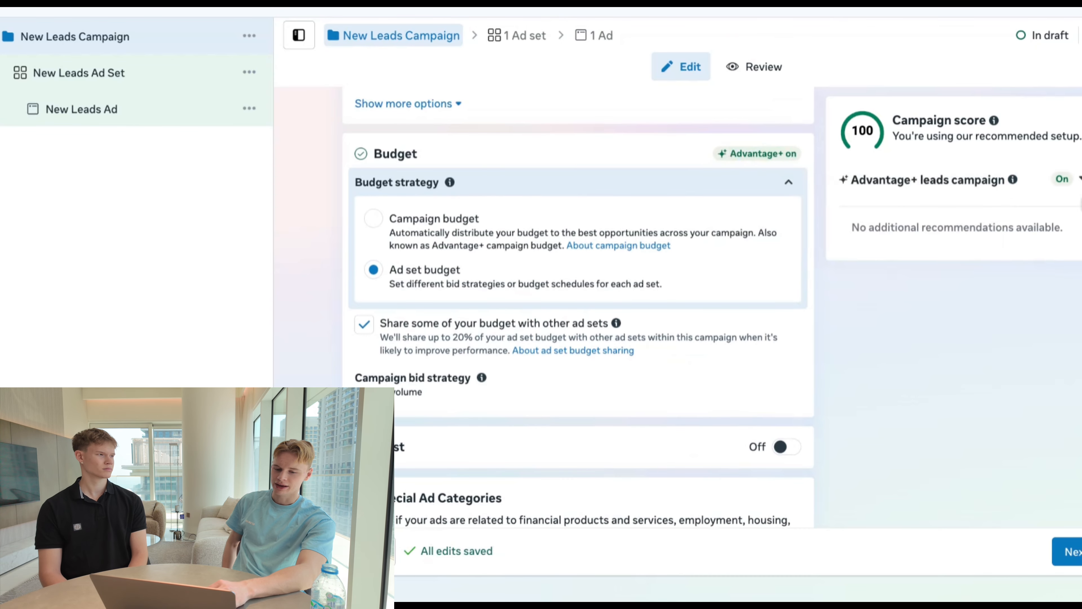
click(1079, 188)
click(1079, 185)
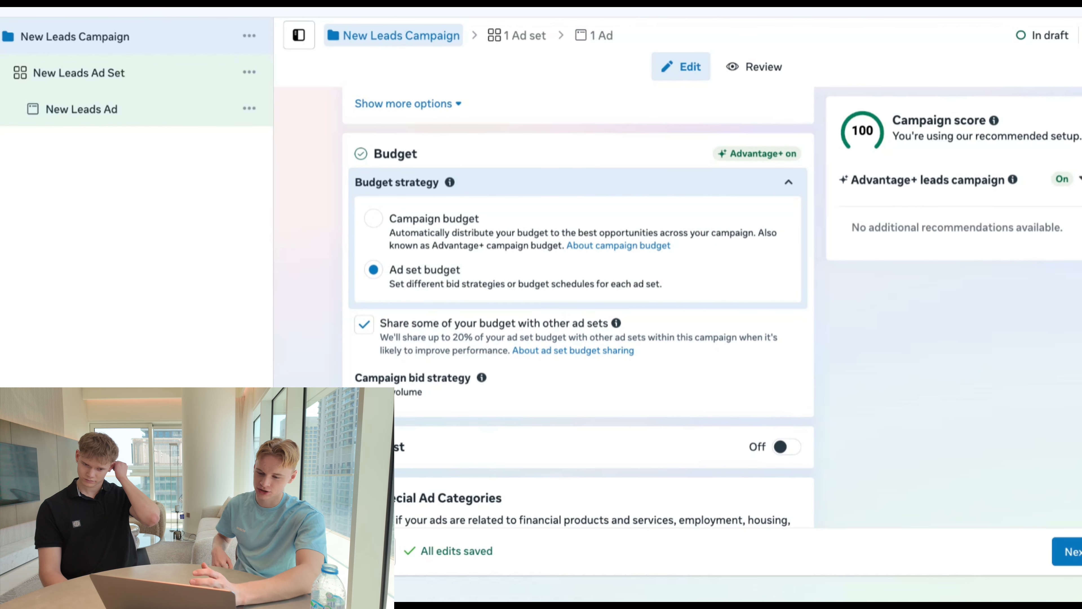
- Leave the A/B test and special ad categories as they are and continue to the ad set settings
scroll(536, 145, down, 1)
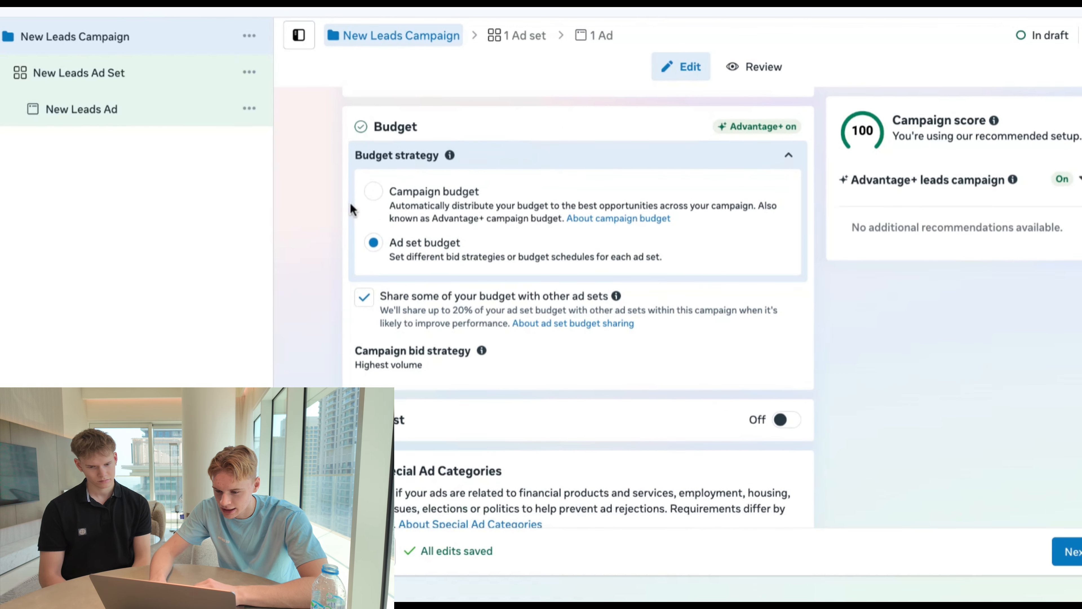
scroll(452, 267, down, 4)
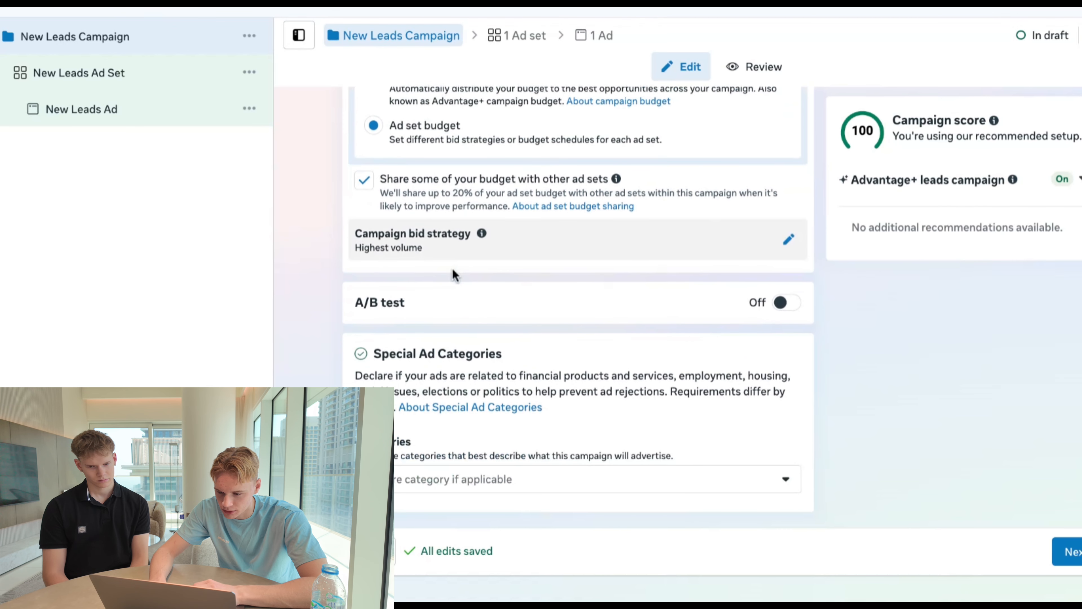
scroll(452, 267, up, 12)
scroll(452, 267, down, 13)
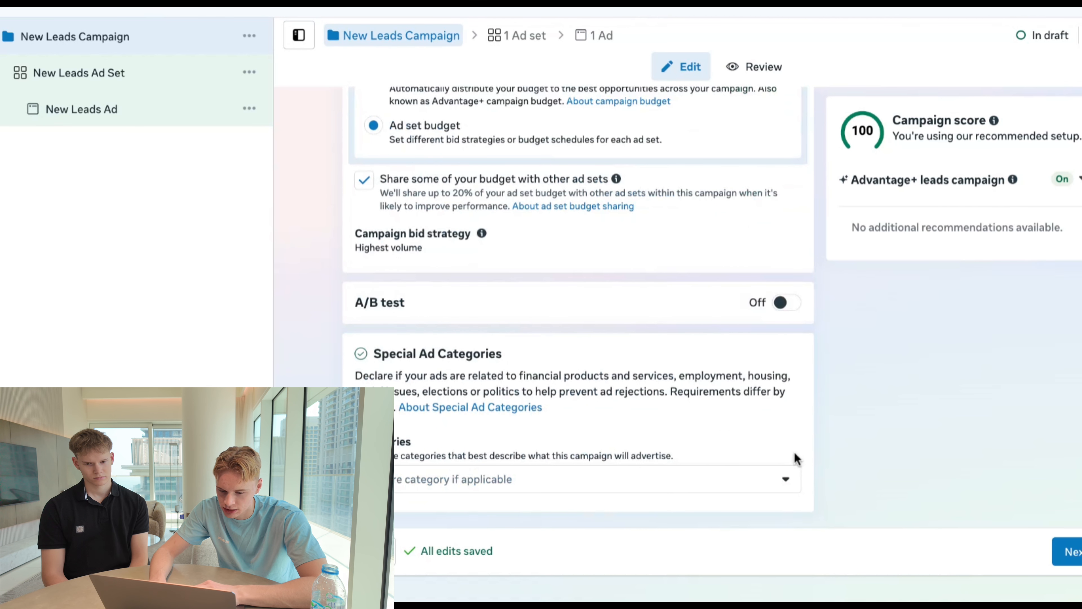
click(1075, 550)
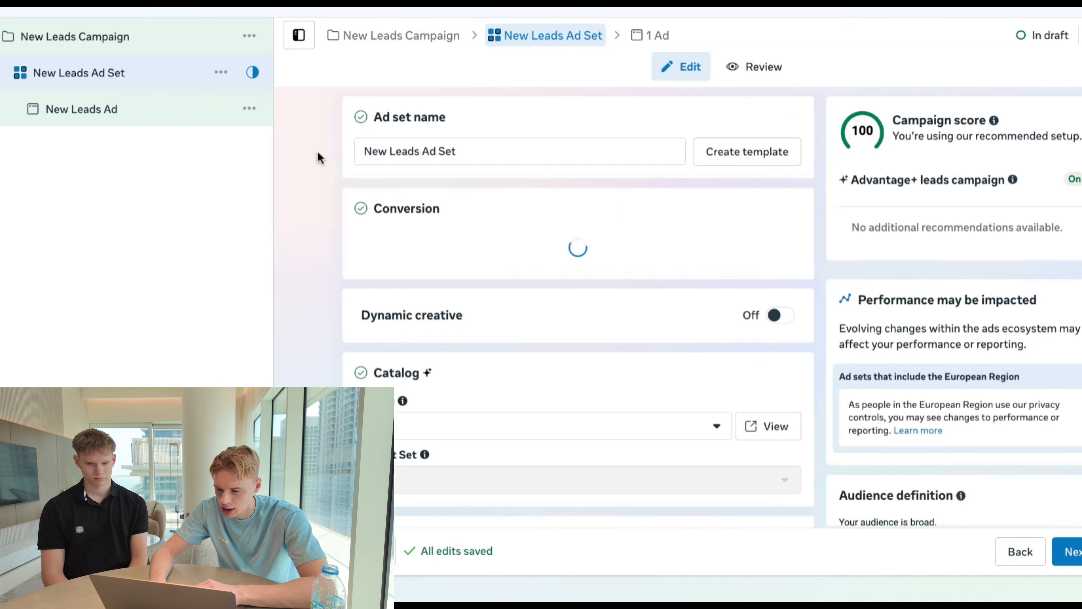
- Rename the ad set as Interest
click(551, 154)
key(ctrl+a)
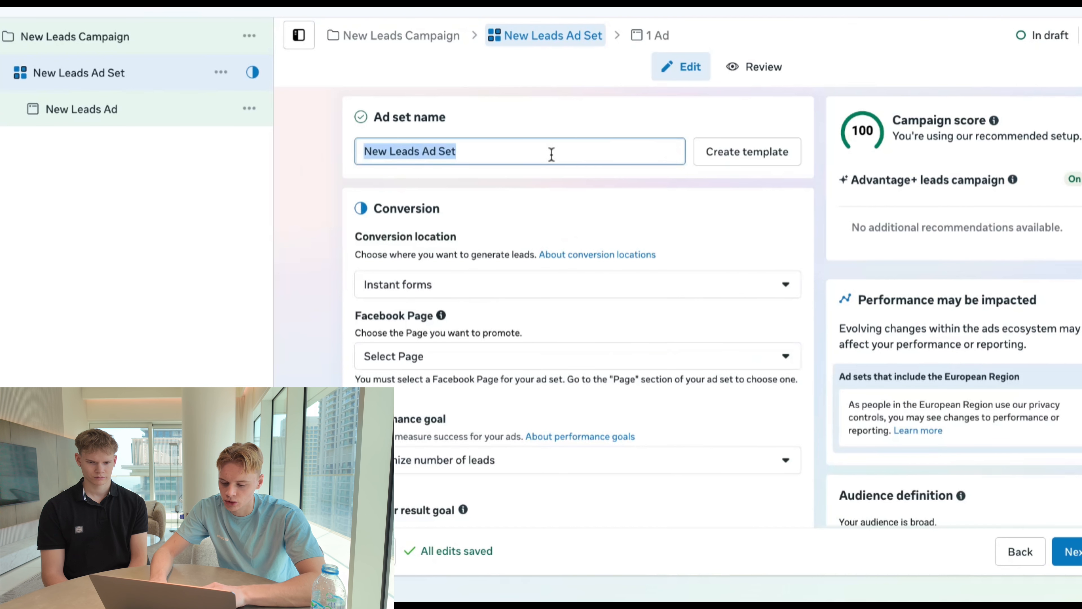
text(Interest)
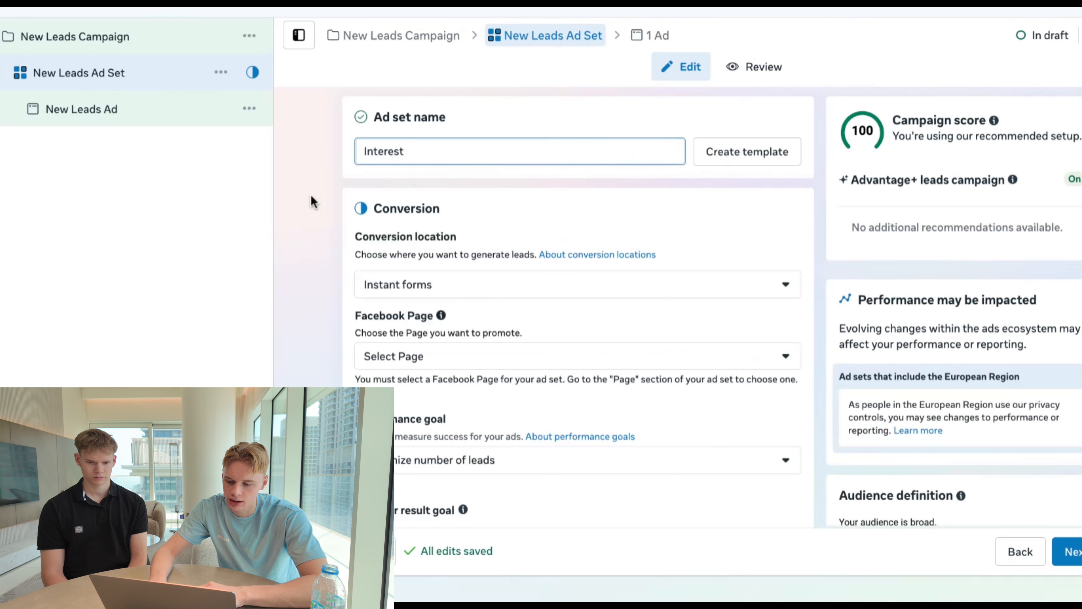
click(311, 197)
- Set the ad set's conversion location to Website
scroll(317, 222, down, 1)
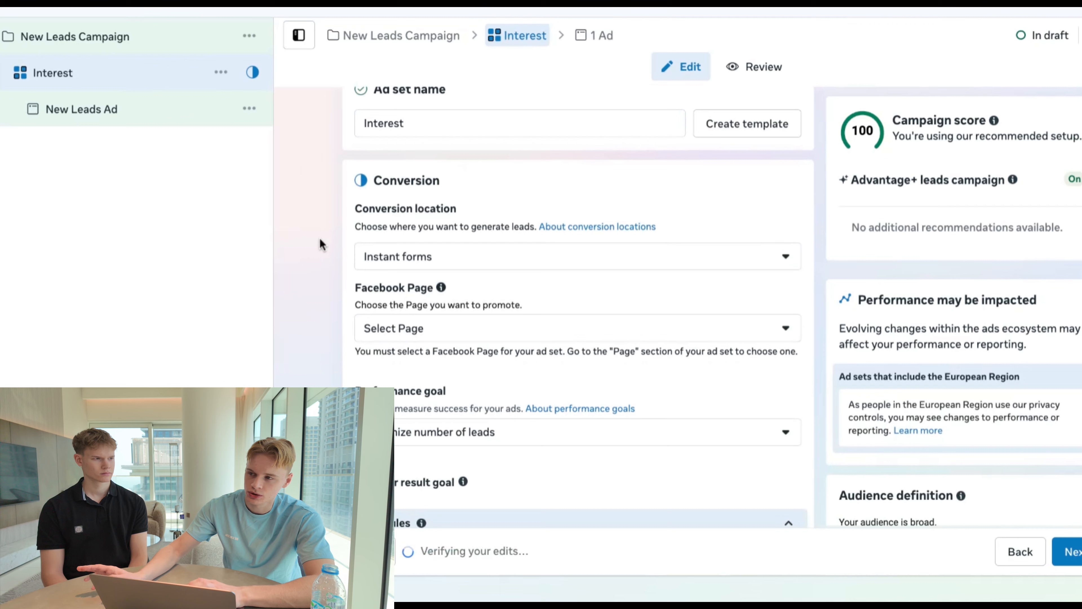
scroll(456, 197, down, 3)
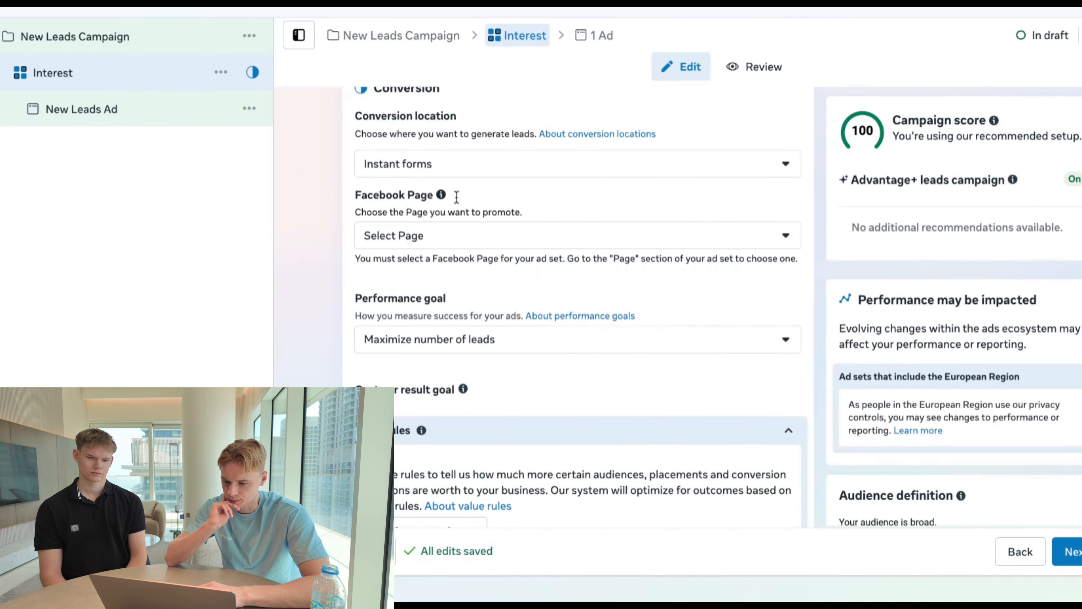
click(524, 170)
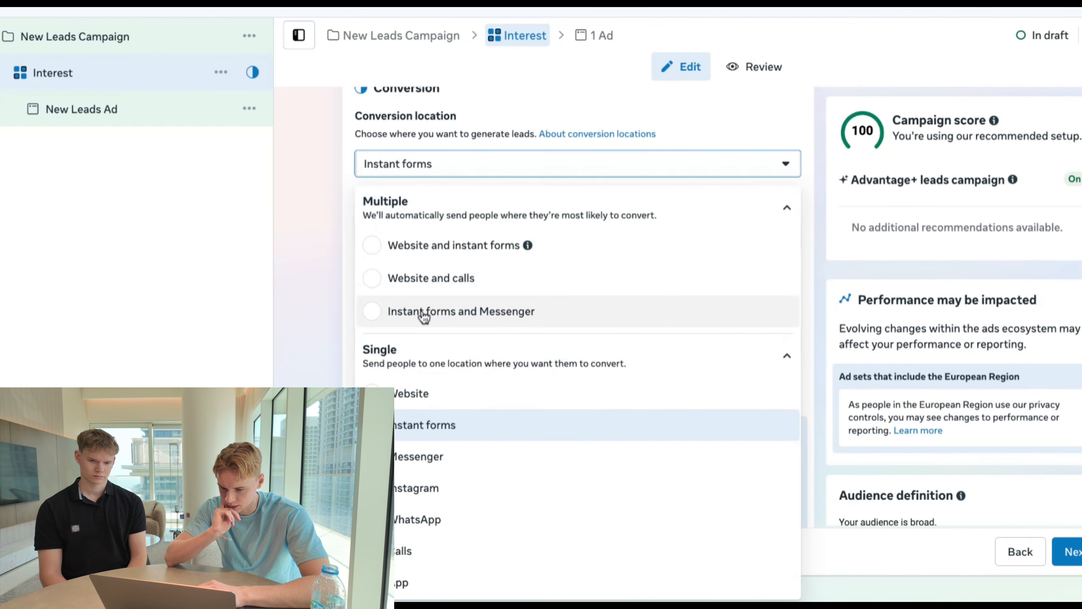
click(443, 392)
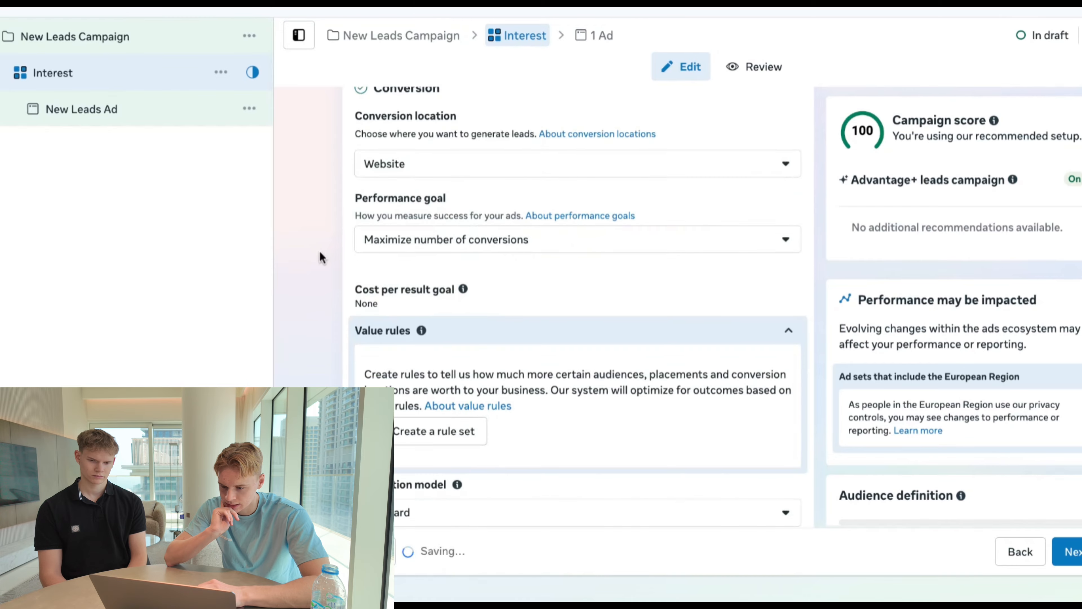
- Collapse the value rules and set the ad set's daily budget to $50.00
scroll(319, 252, down, 4)
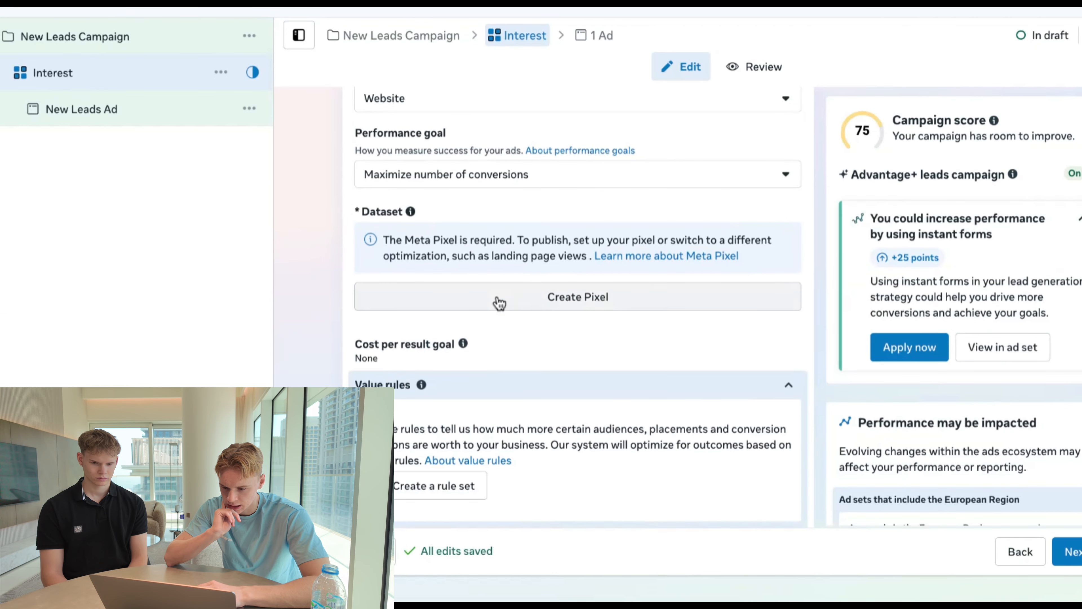
scroll(314, 247, down, 4)
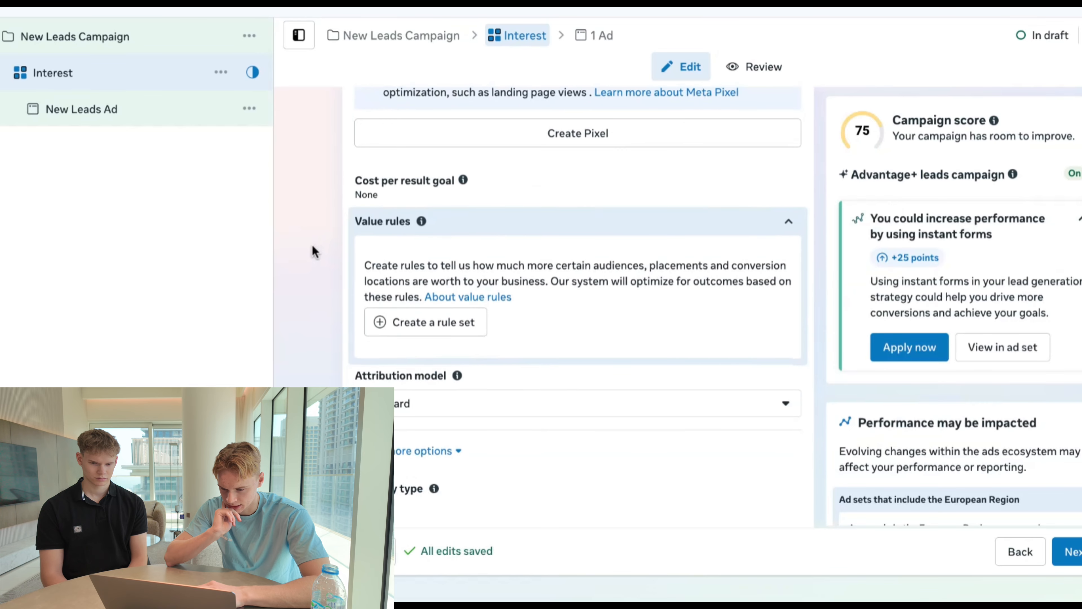
click(484, 231)
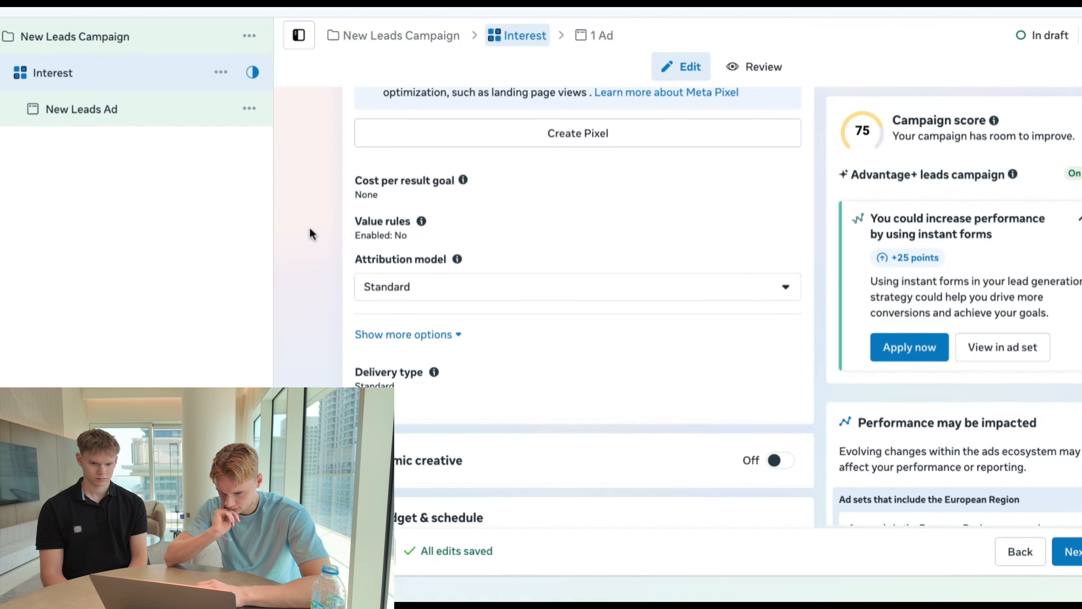
scroll(298, 212, down, 10)
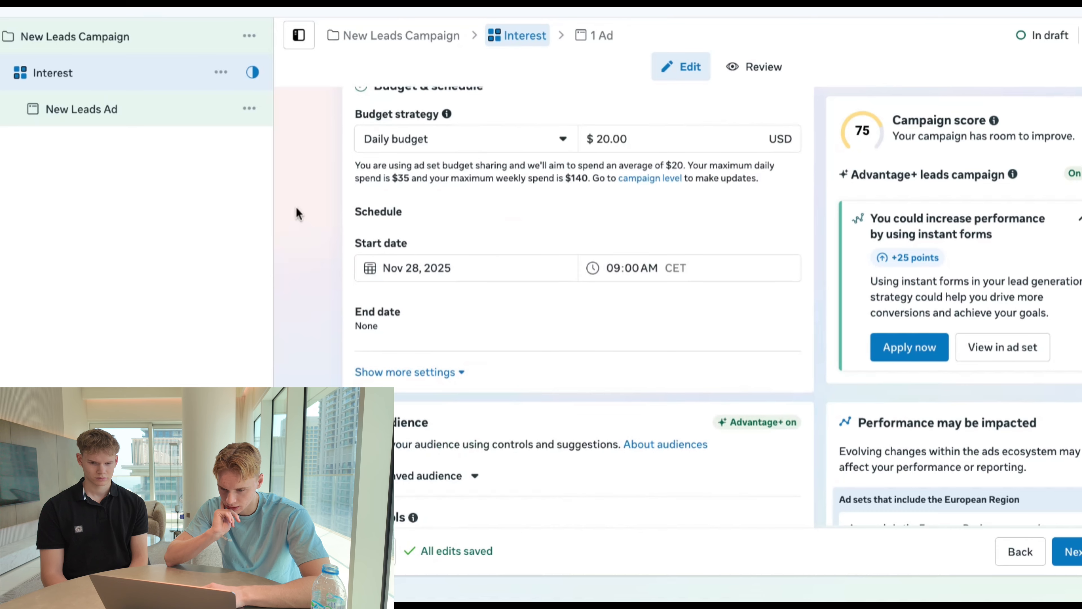
double_click(635, 137)
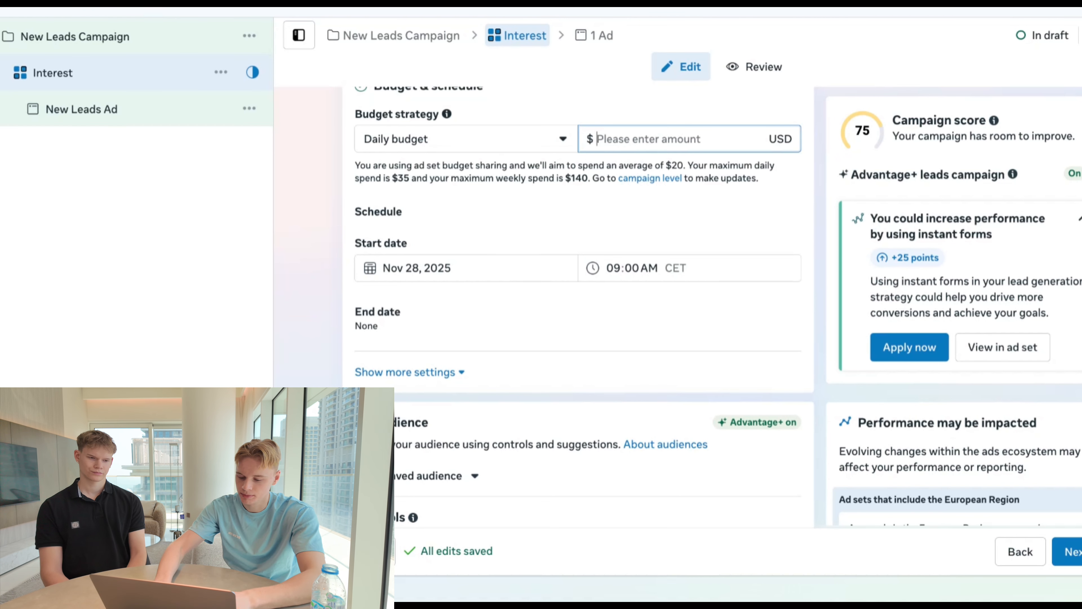
click(340, 188)
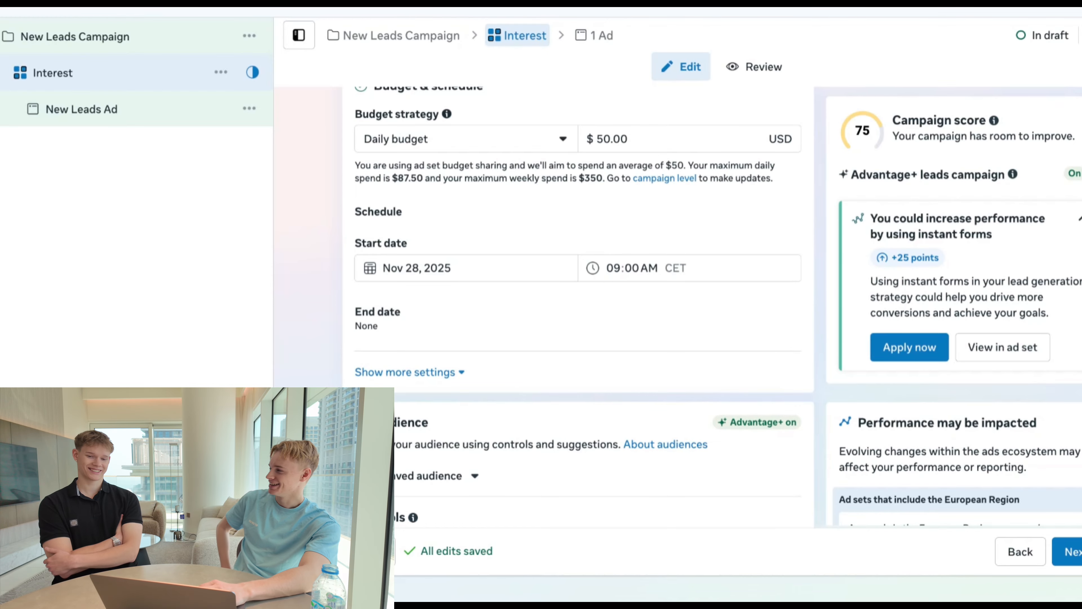
- Schedule the ad set to start on Nov 29, 2025 at 01:00 AM
scroll(578, 307, down, 2)
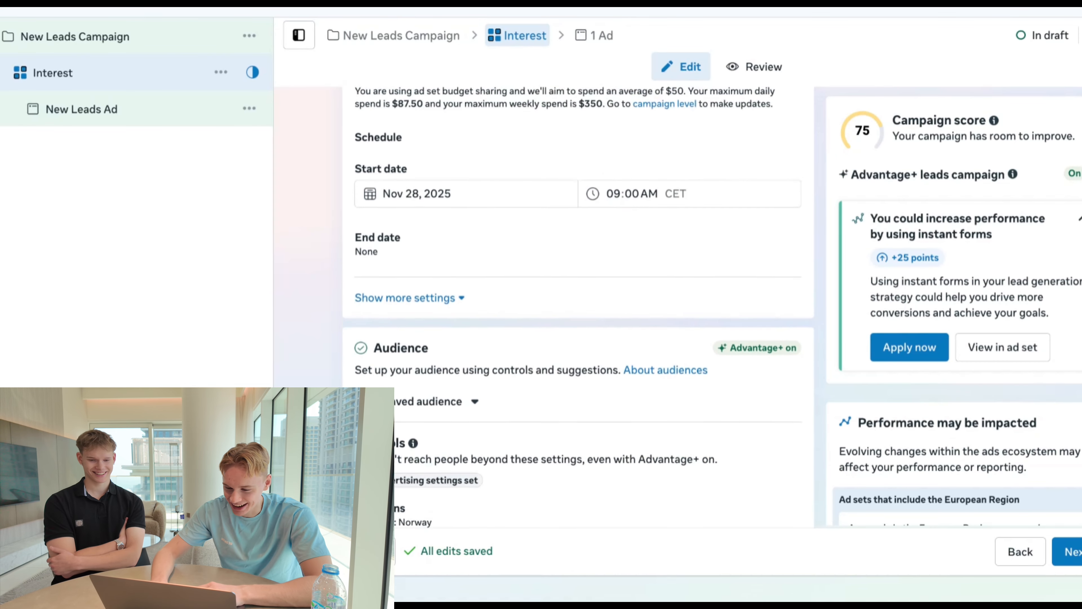
click(486, 200)
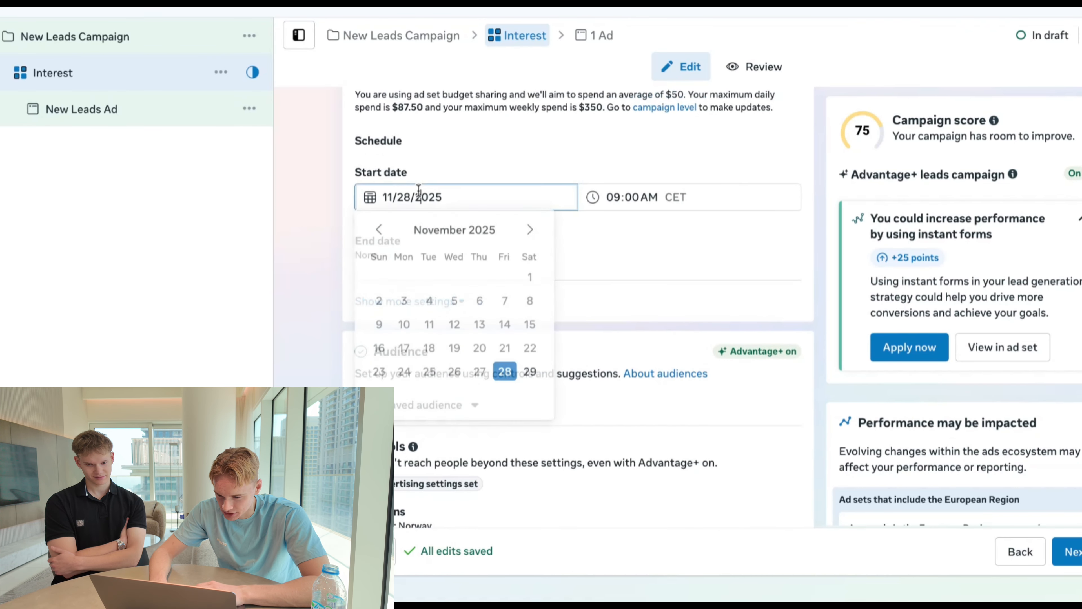
click(529, 372)
click(614, 197)
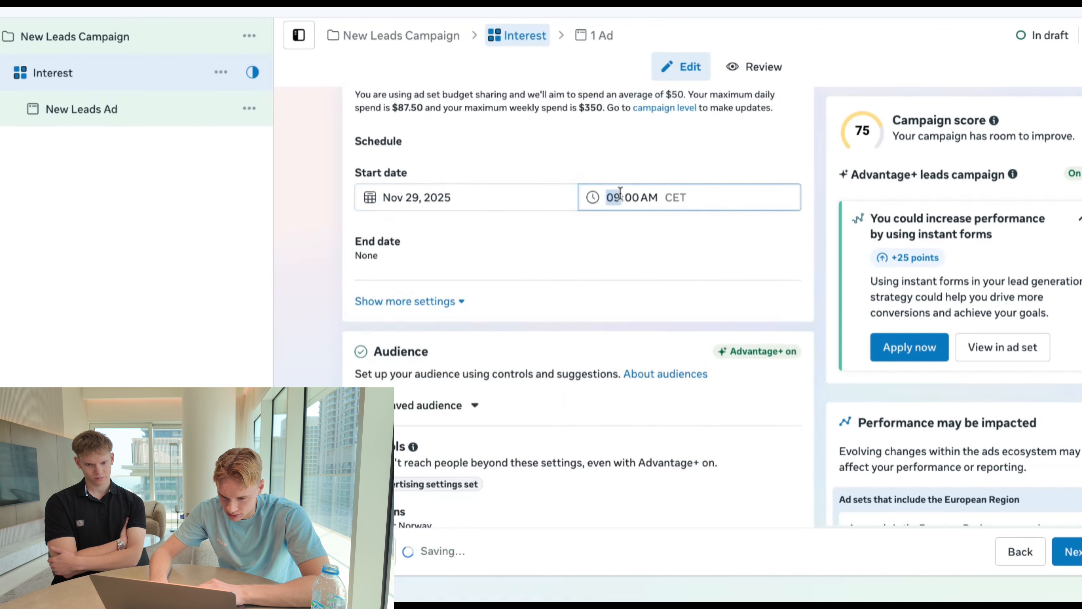
text(1)
click(304, 230)
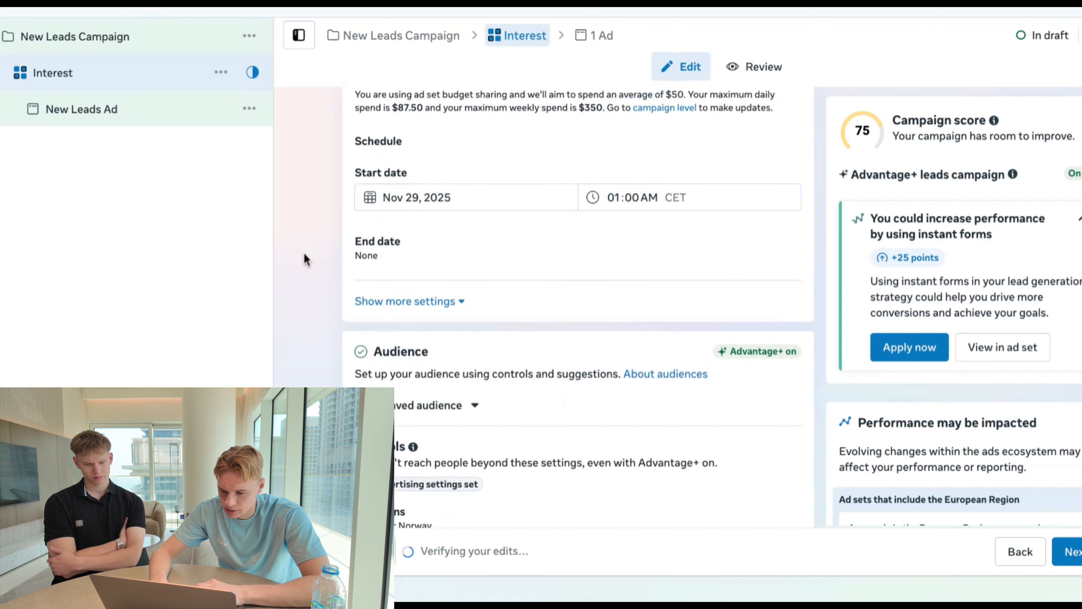
- Add United States to the audience's included locations and remove Norway
scroll(309, 266, down, 5)
scroll(310, 272, down, 4)
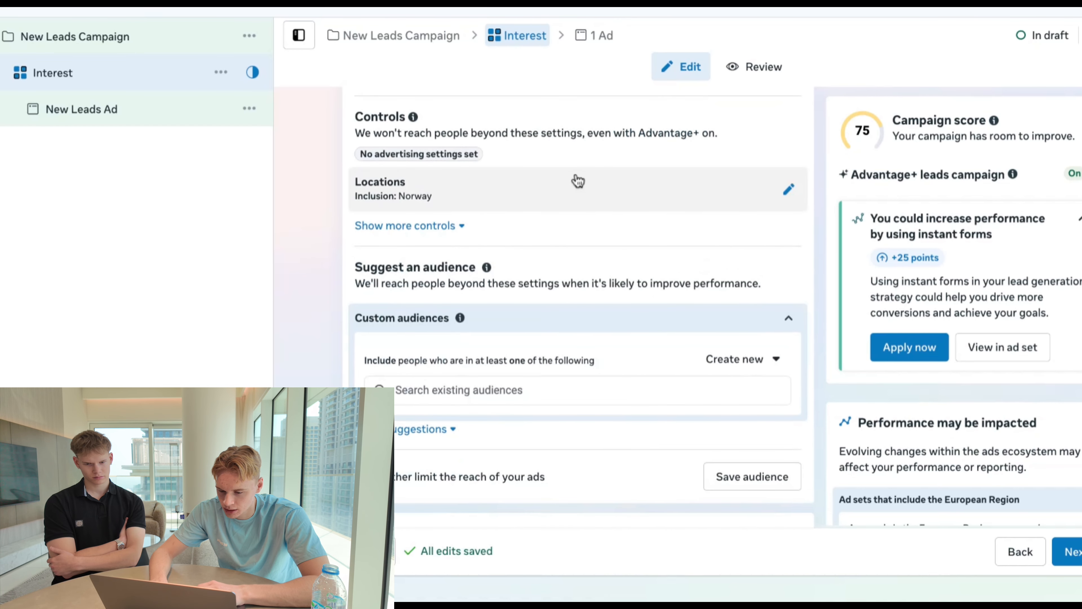
click(578, 182)
click(586, 331)
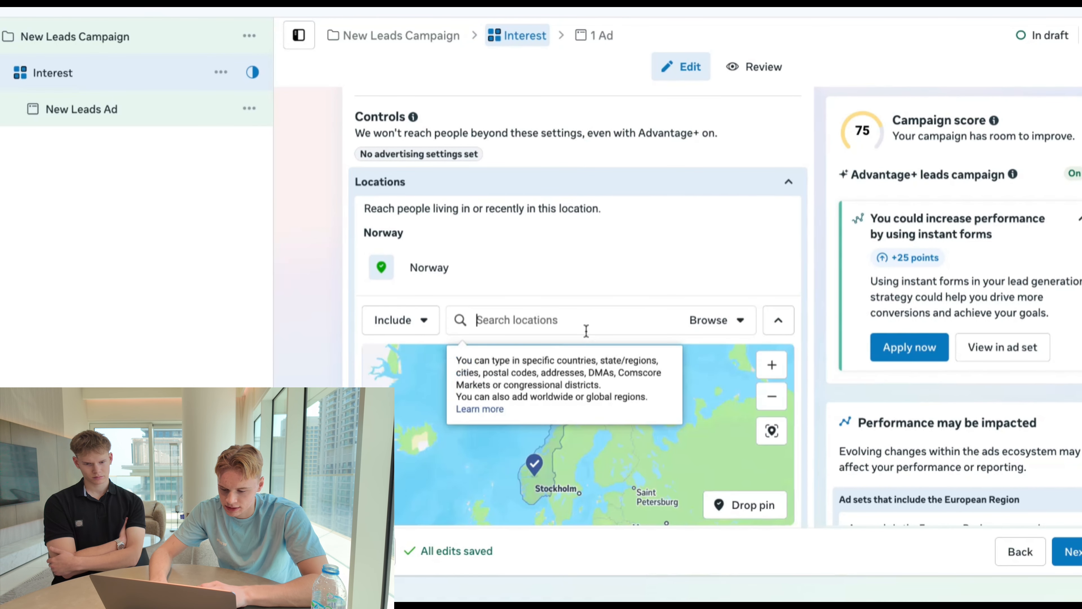
text(united states)
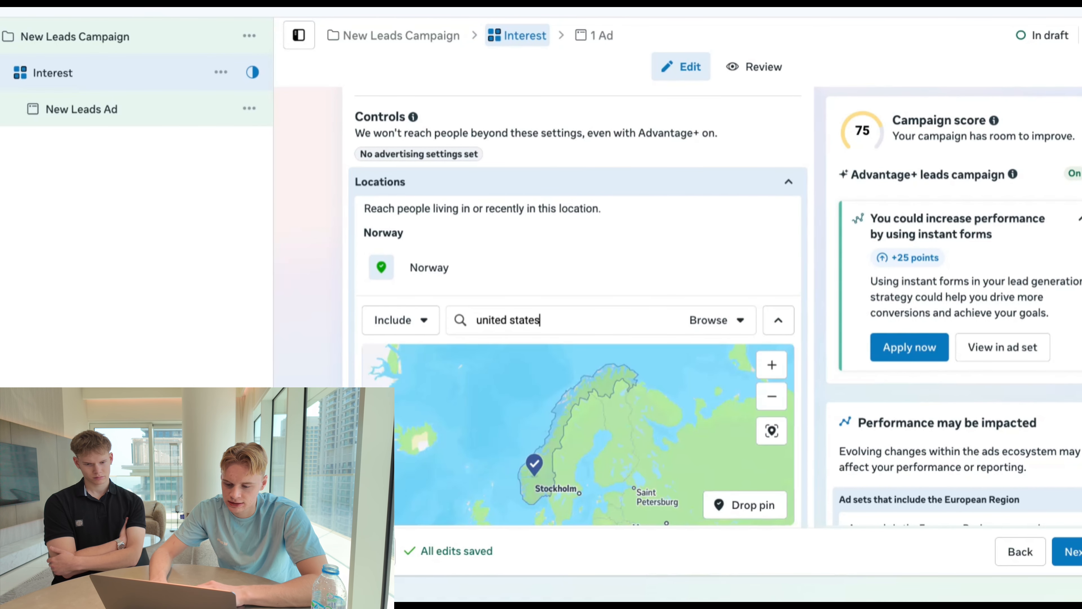
click(514, 358)
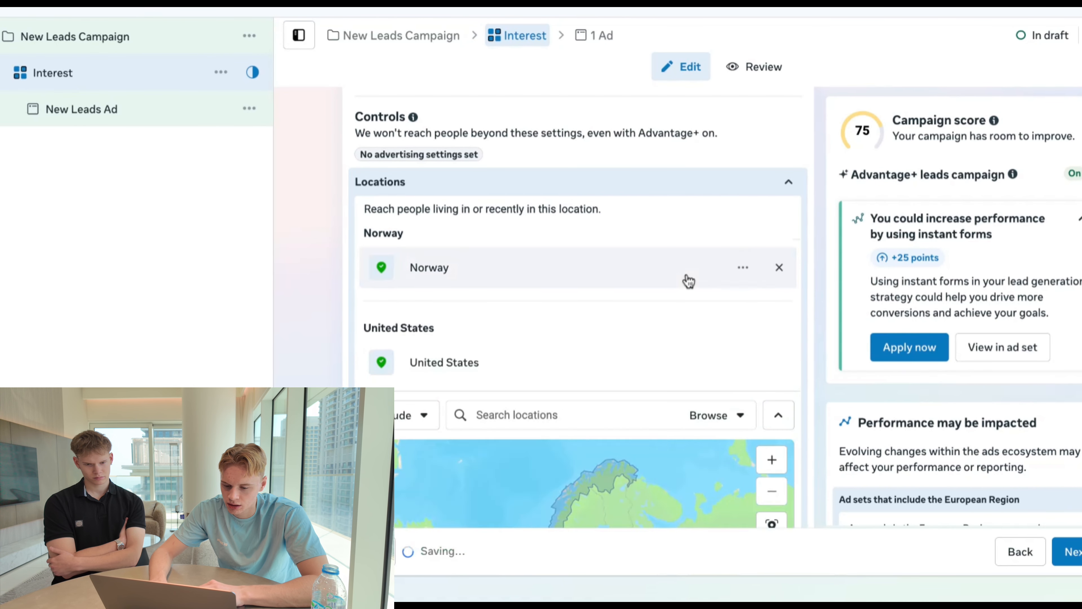
click(778, 267)
- Show the audience suggestions and include the interests Home improvement (home & garden) and Kitchens & Bathrooms (band) in detailed targeting
scroll(440, 196, down, 15)
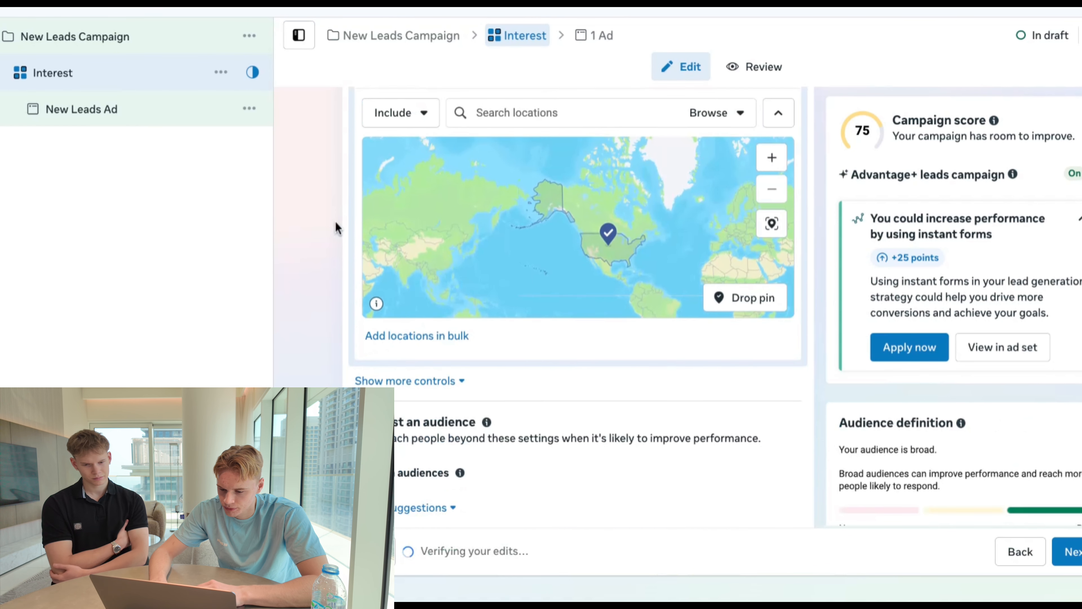
scroll(336, 222, up, 10)
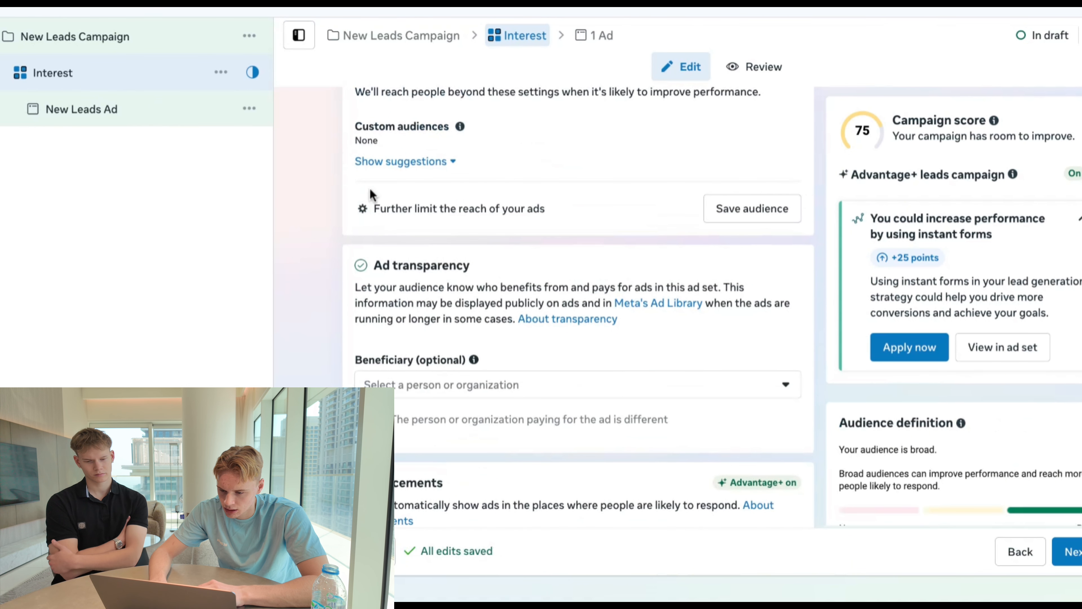
click(375, 233)
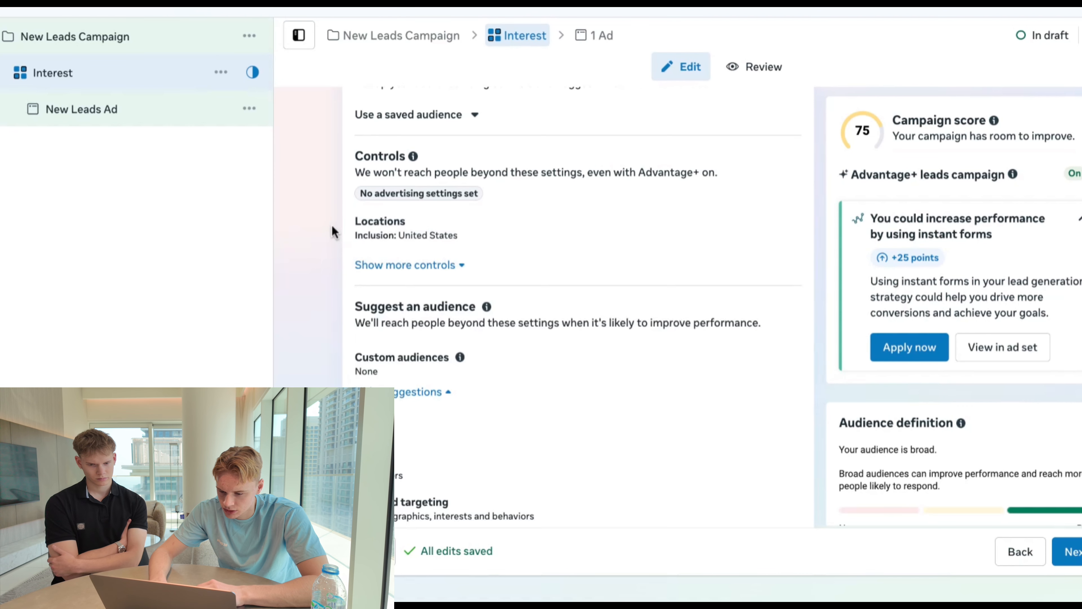
scroll(332, 231, down, 5)
scroll(396, 247, down, 1)
click(467, 262)
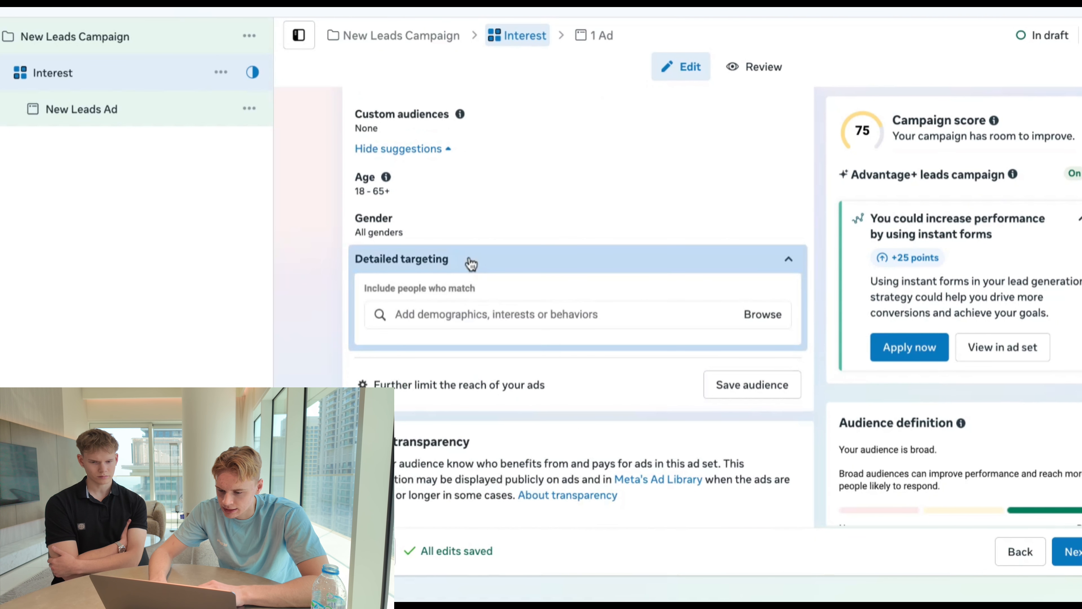
scroll(491, 256, down, 2)
click(515, 251)
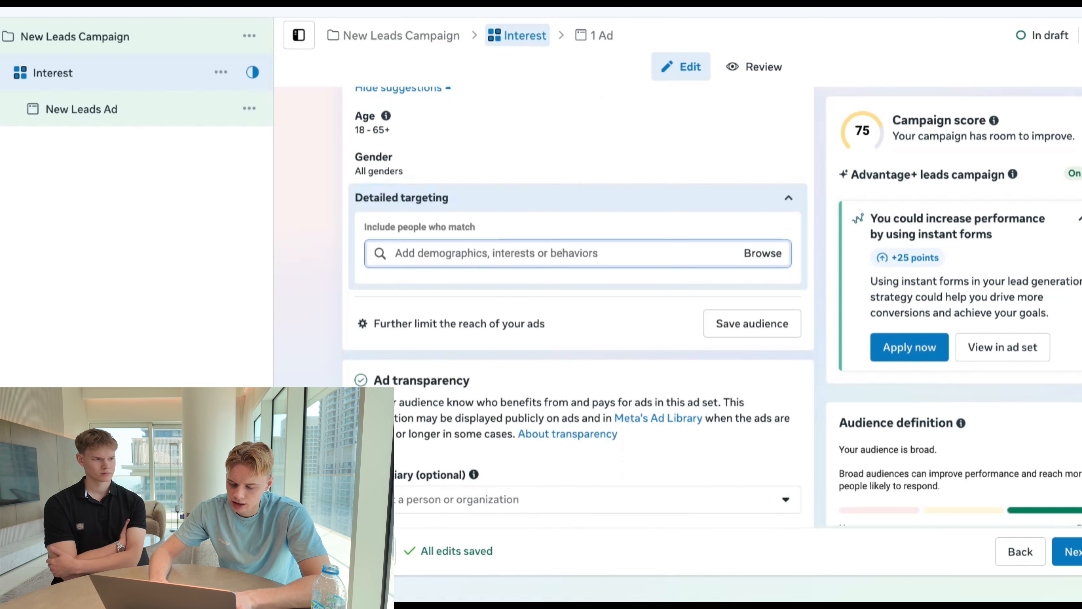
text(remodel)
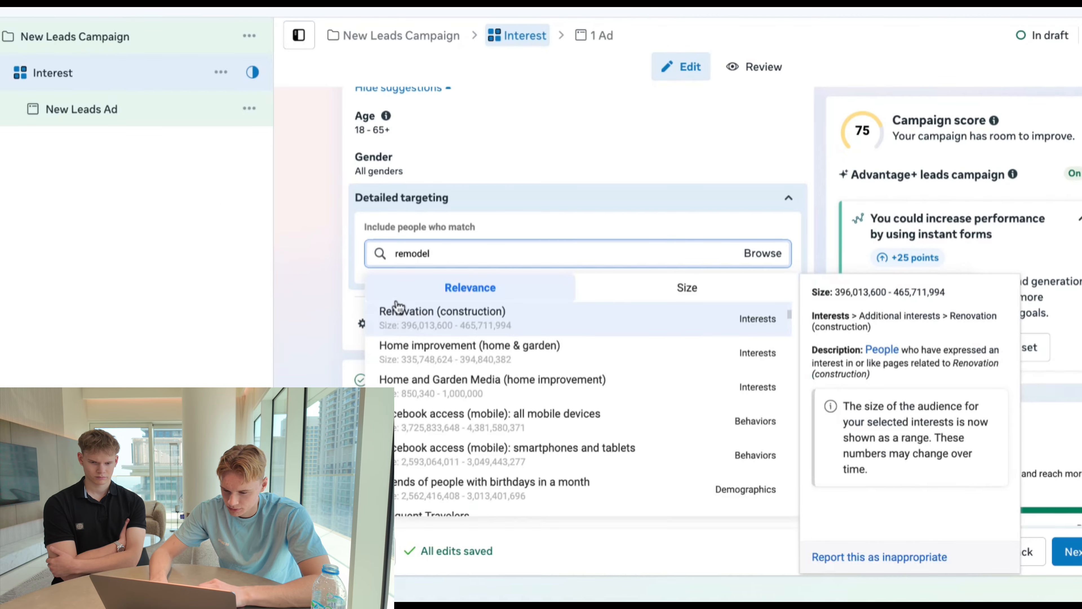
click(539, 353)
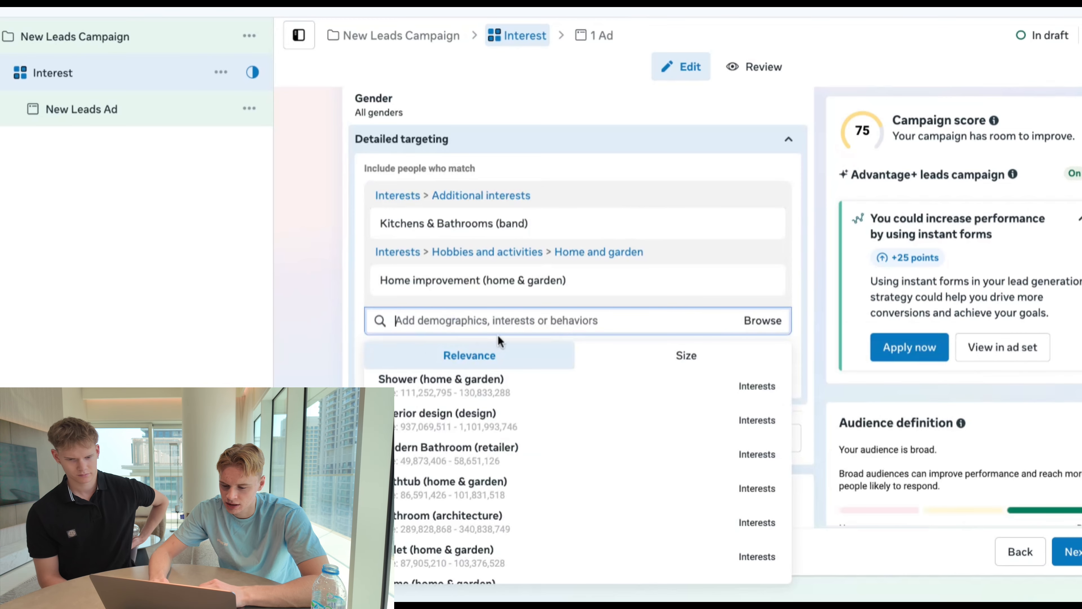
- Search detailed targeting for "facebook page" and include the Facebook Page admins behavior
click(334, 346)
click(384, 320)
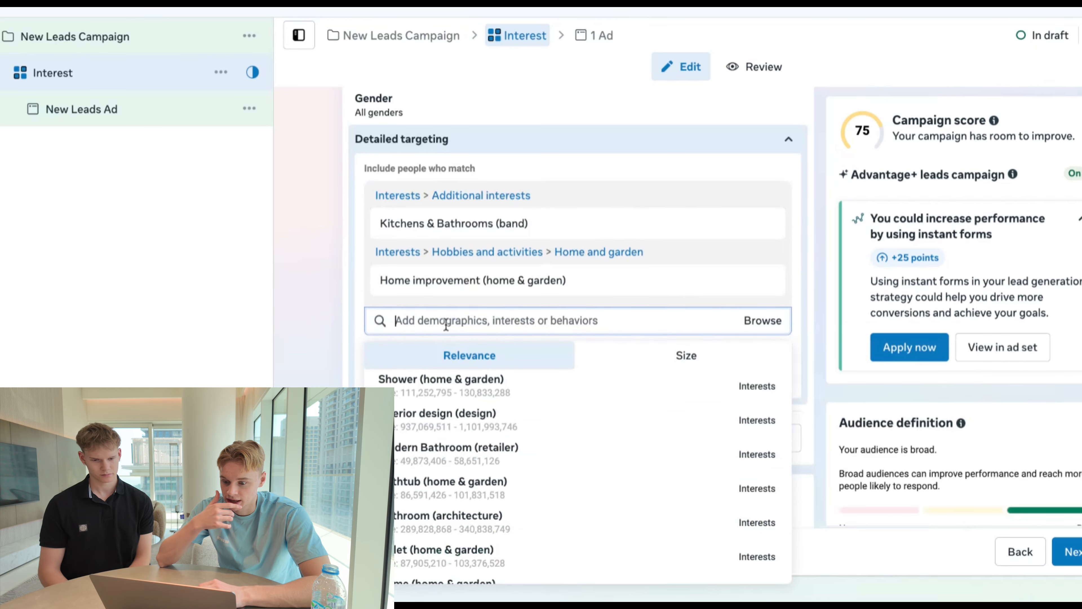
scroll(331, 321, down, 1)
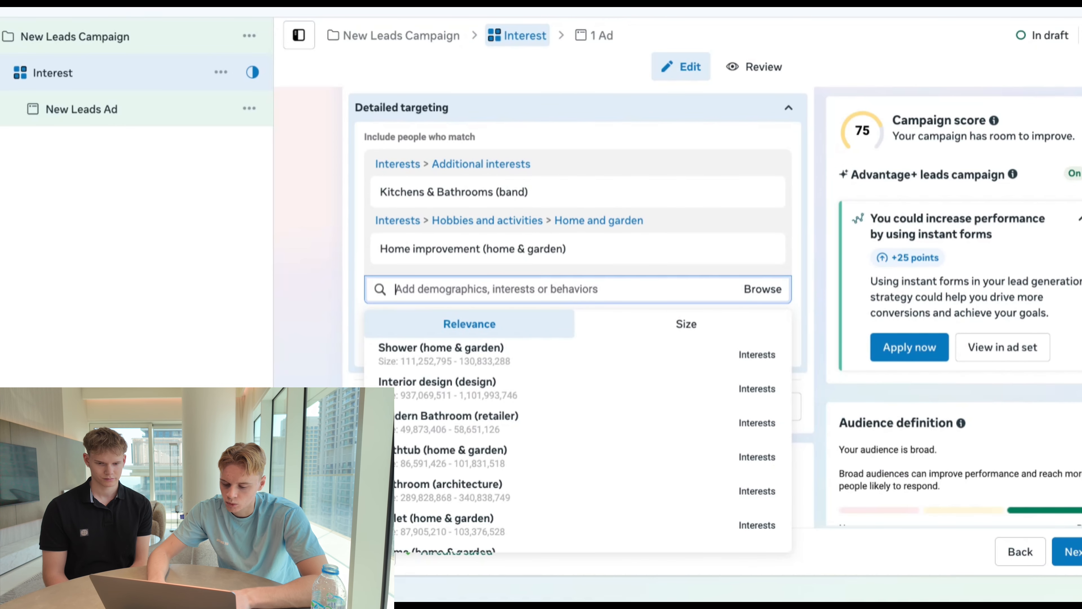
text(facebook page)
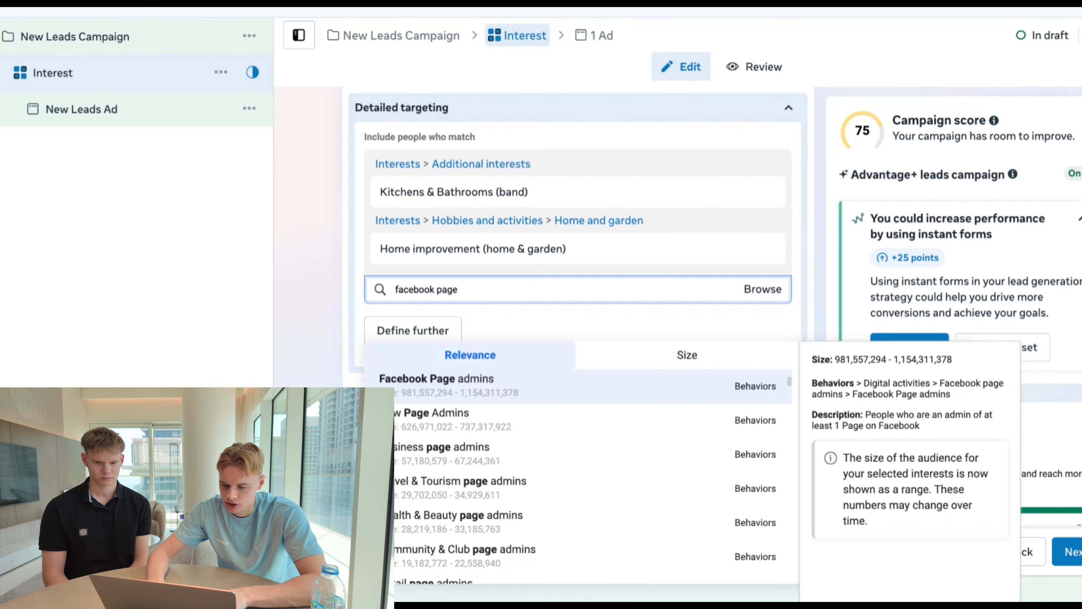
click(420, 377)
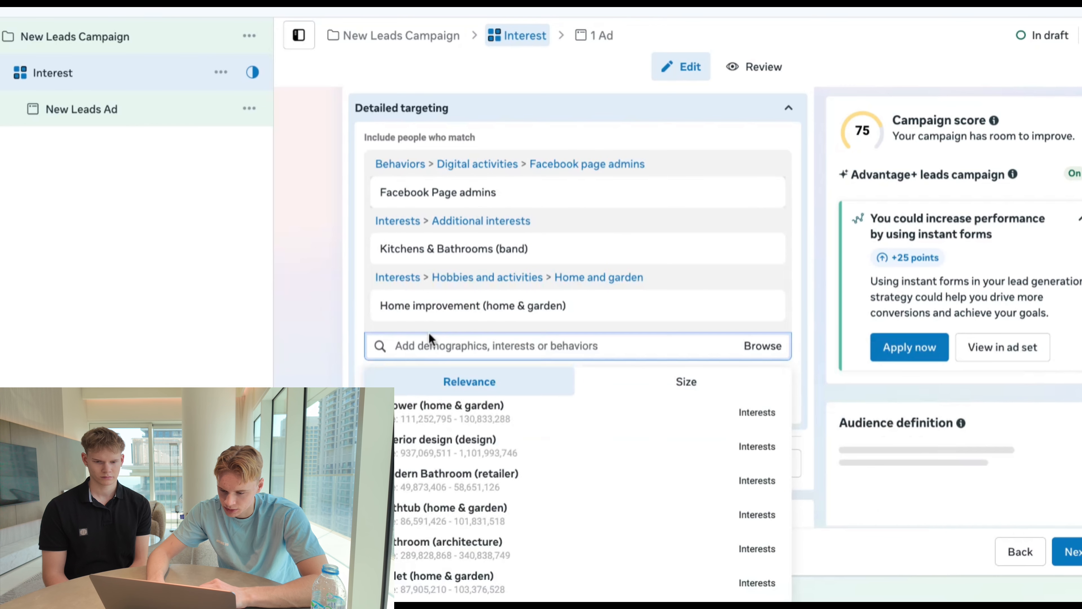
- Search detailed targeting for "business page admin" and include the Business page admins behavior
text(business page)
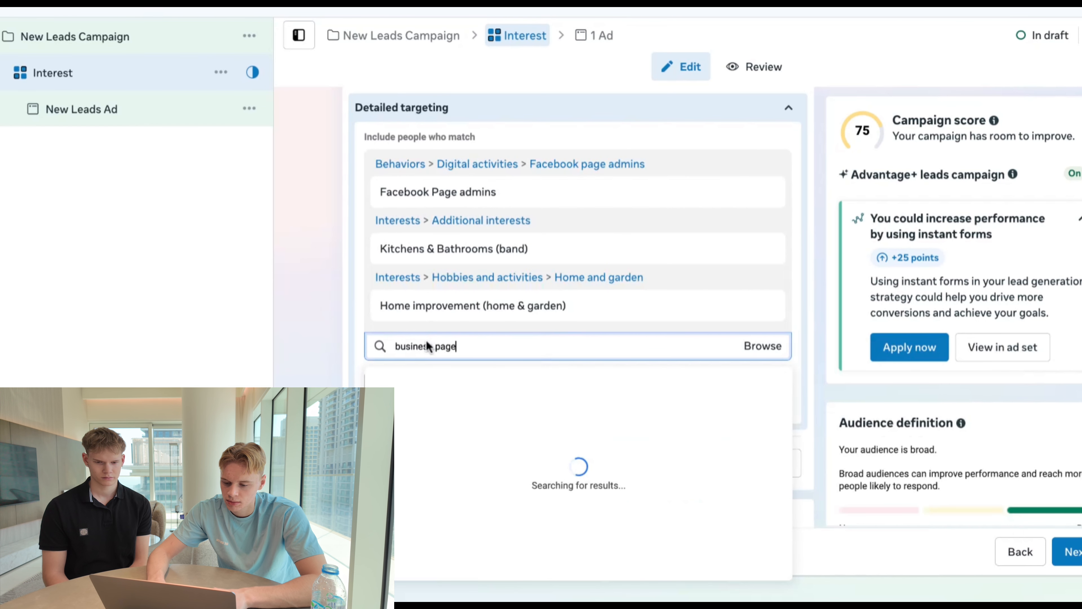
text( admin)
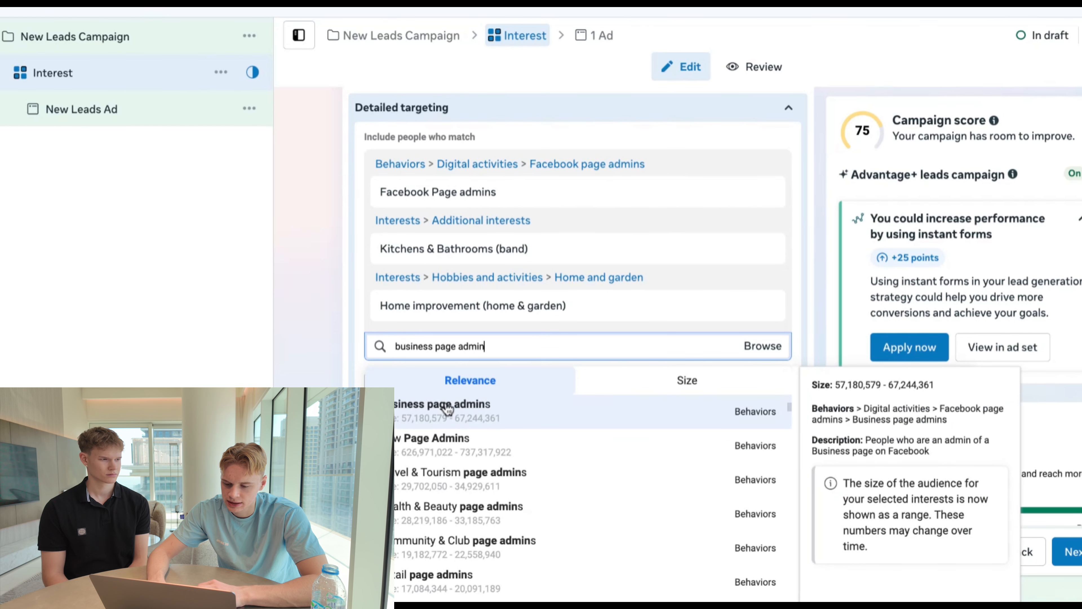
click(443, 405)
click(320, 315)
scroll(320, 314, up, 2)
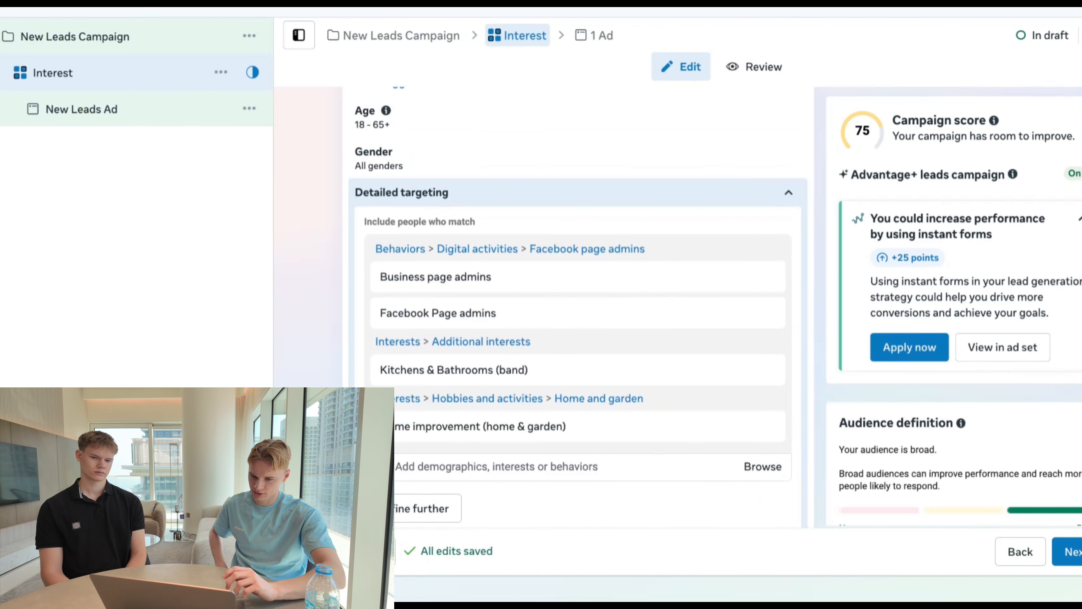
- Continue from the Interest ad set to the settings of the new leads ad
scroll(575, 298, down, 3)
scroll(575, 299, down, 8)
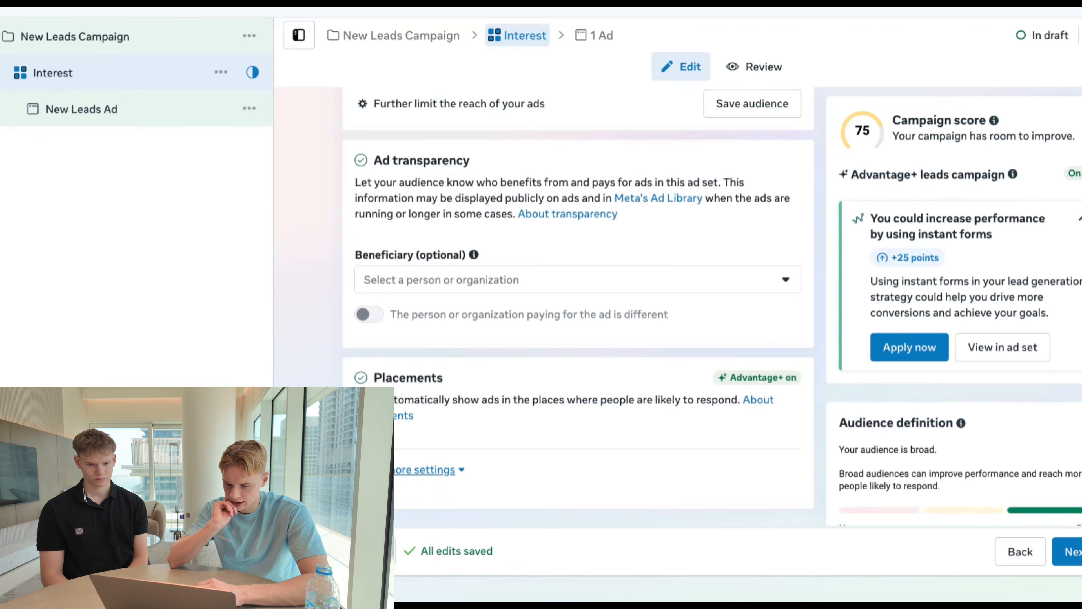
click(1072, 552)
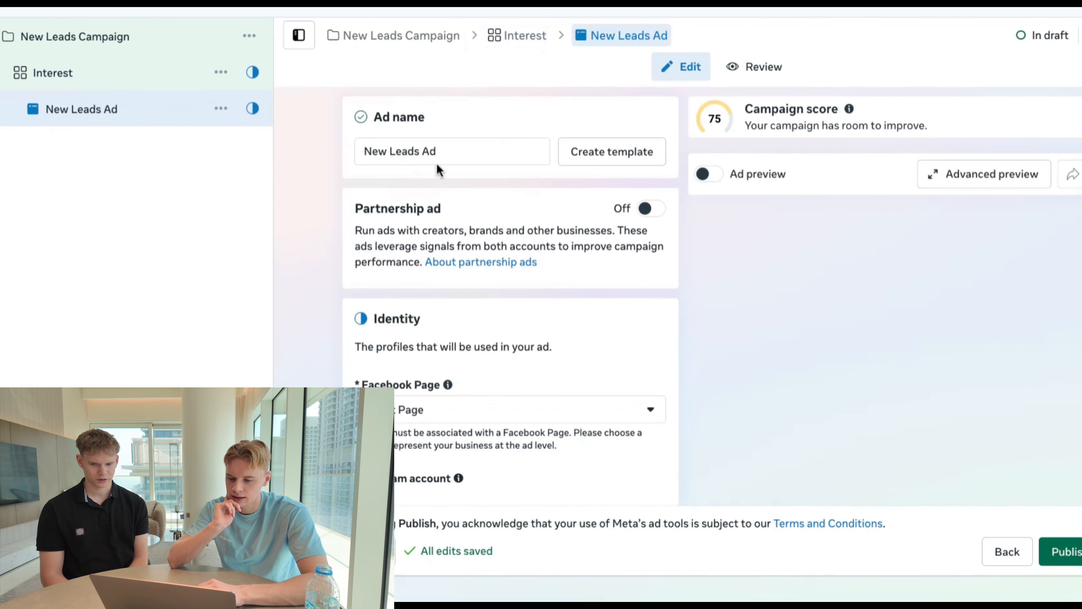
- Return to the Interest ad set and expand its additional audience controls to review minimum age, exclusions and languages
click(152, 86)
scroll(328, 295, down, 5)
scroll(327, 294, down, 15)
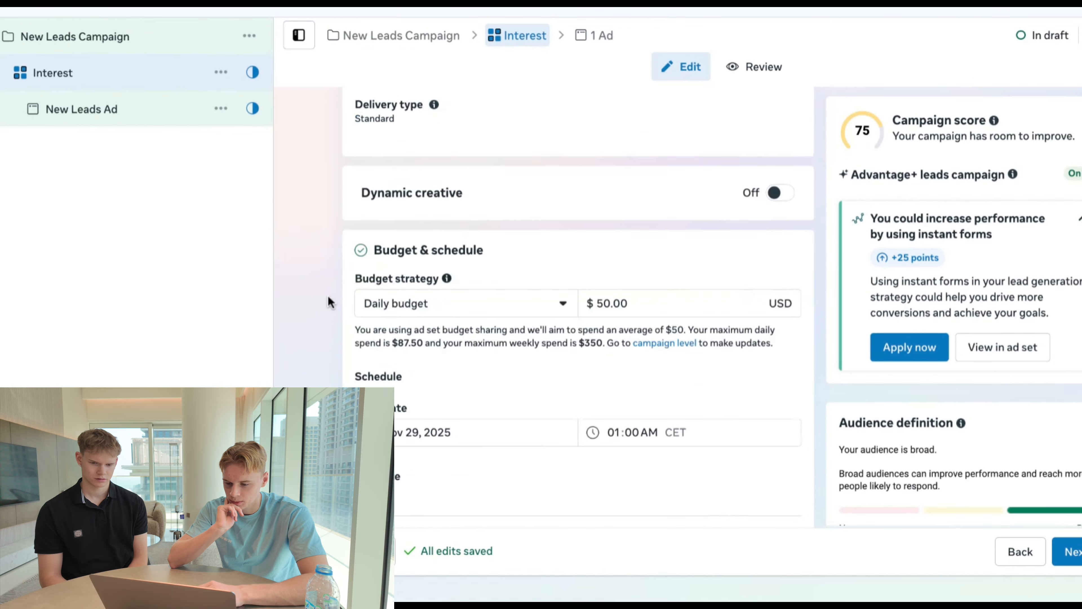
scroll(304, 274, down, 7)
scroll(304, 273, up, 12)
click(366, 357)
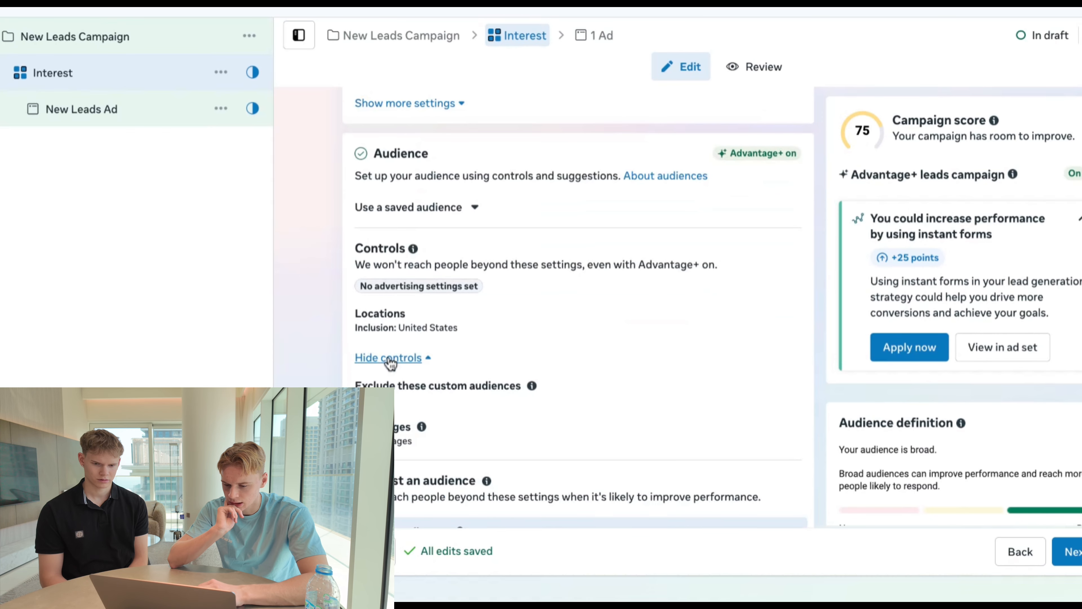
scroll(314, 331, down, 3)
scroll(338, 314, down, 3)
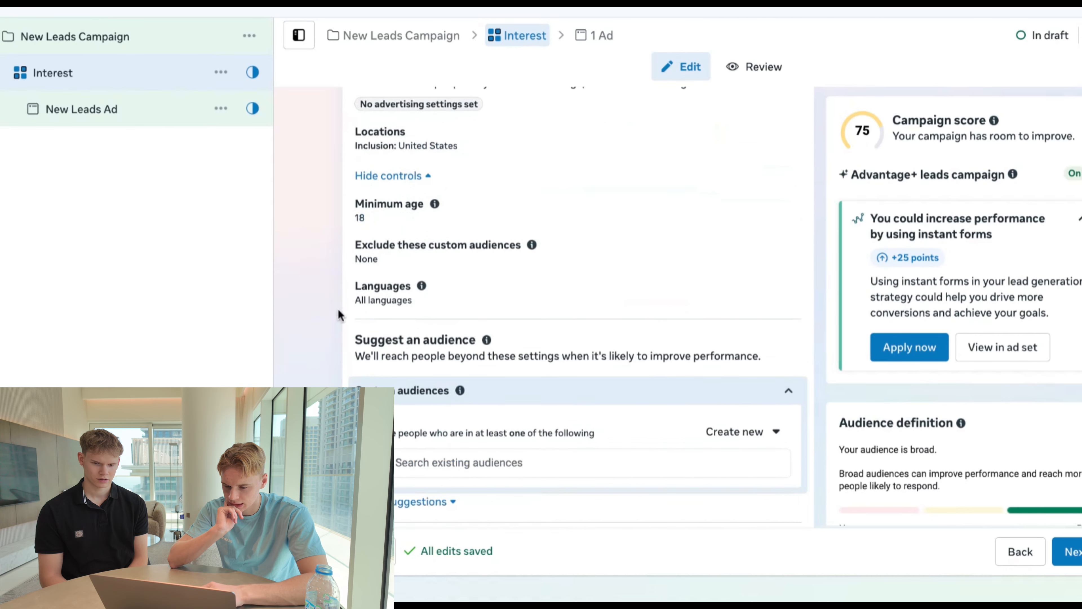
scroll(338, 314, up, 8)
scroll(338, 315, down, 7)
scroll(338, 314, down, 5)
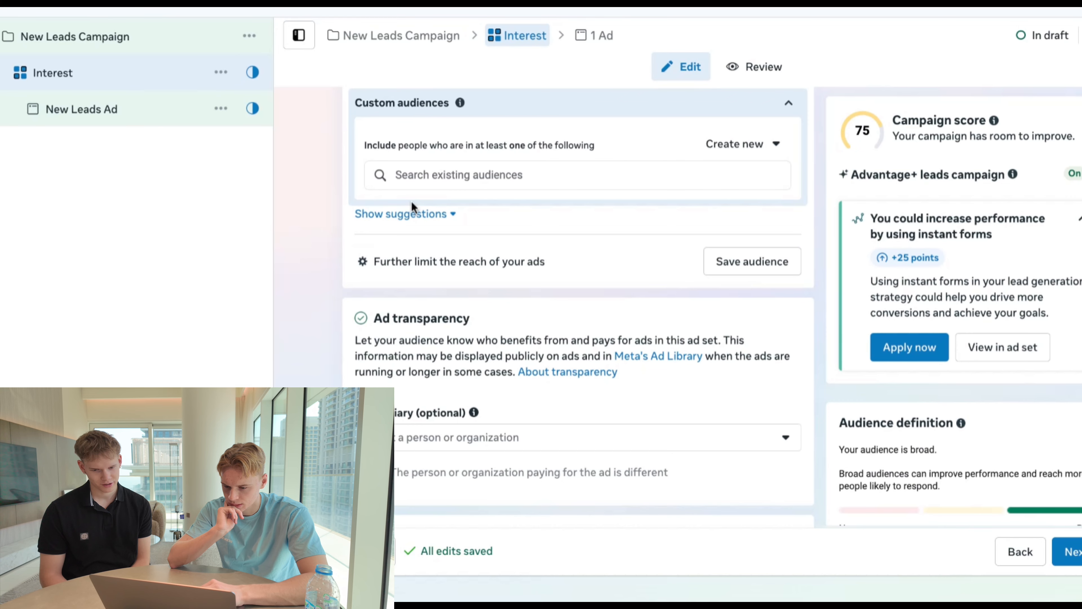
- Show the audience suggestions and set the lower limit of the suggested age range to 35
click(411, 214)
click(405, 250)
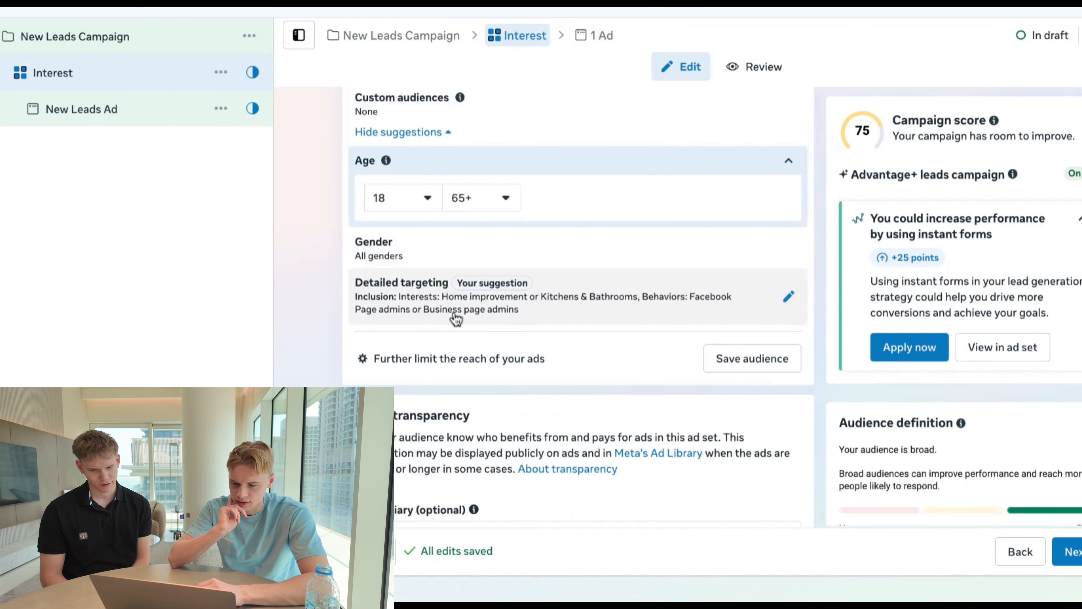
click(386, 200)
scroll(452, 335, down, 4)
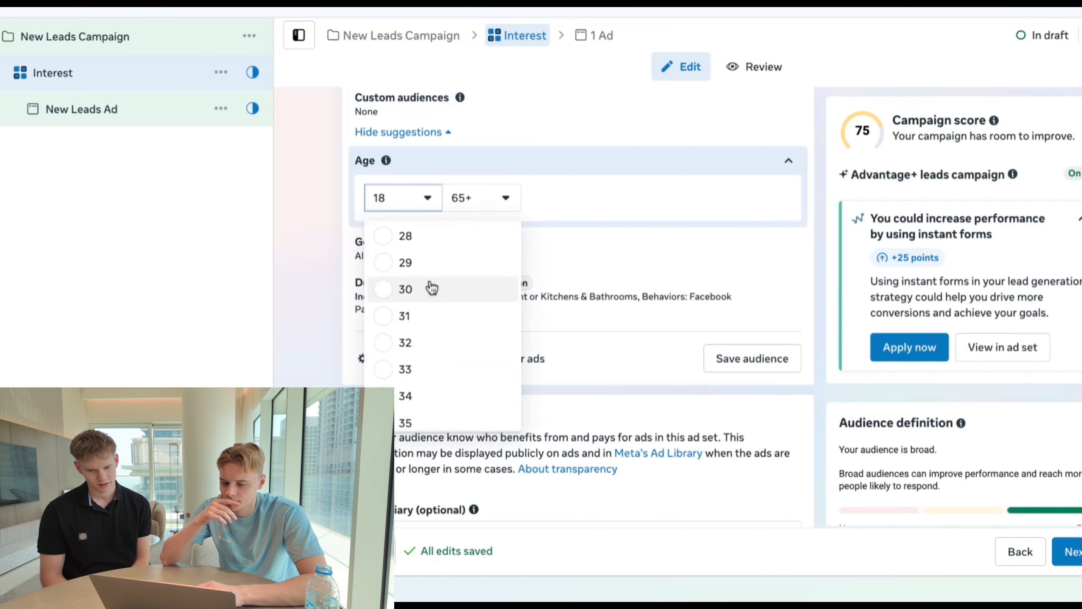
scroll(429, 309, down, 3)
scroll(426, 312, up, 3)
scroll(424, 324, down, 1)
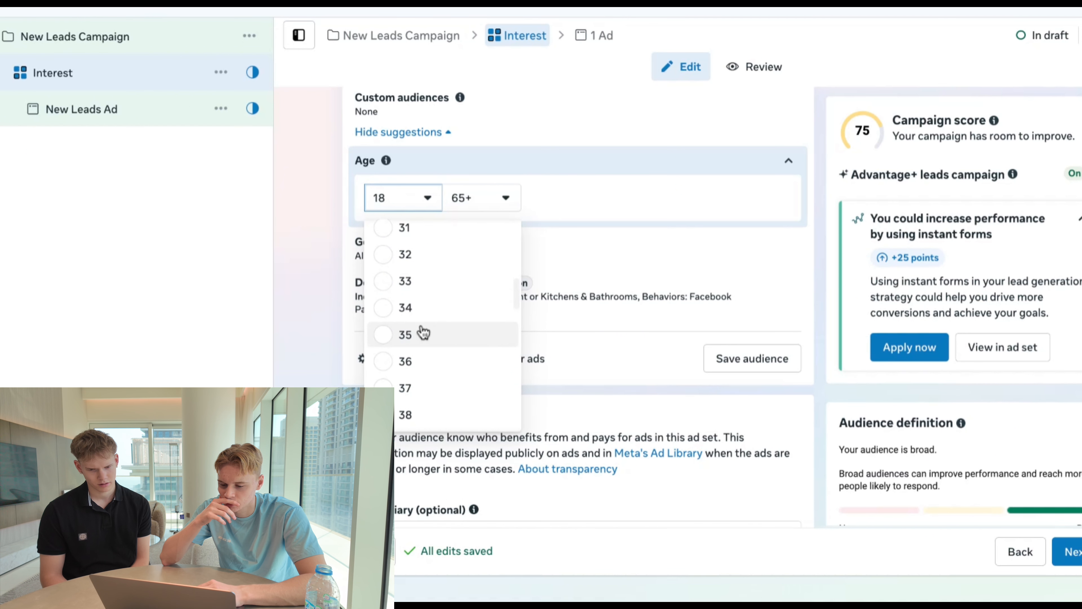
click(423, 332)
scroll(326, 253, down, 1)
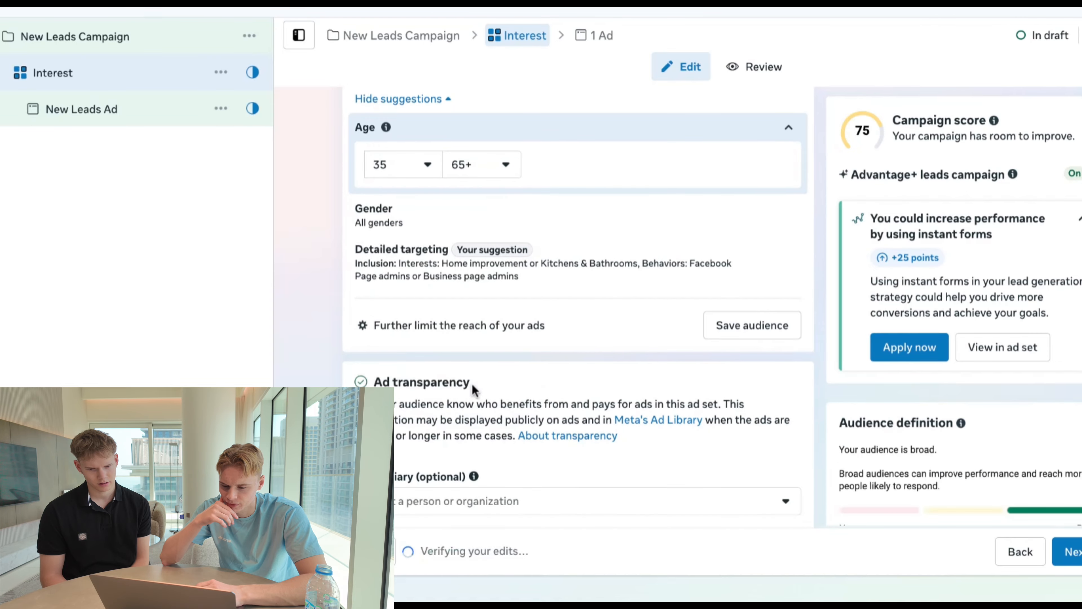